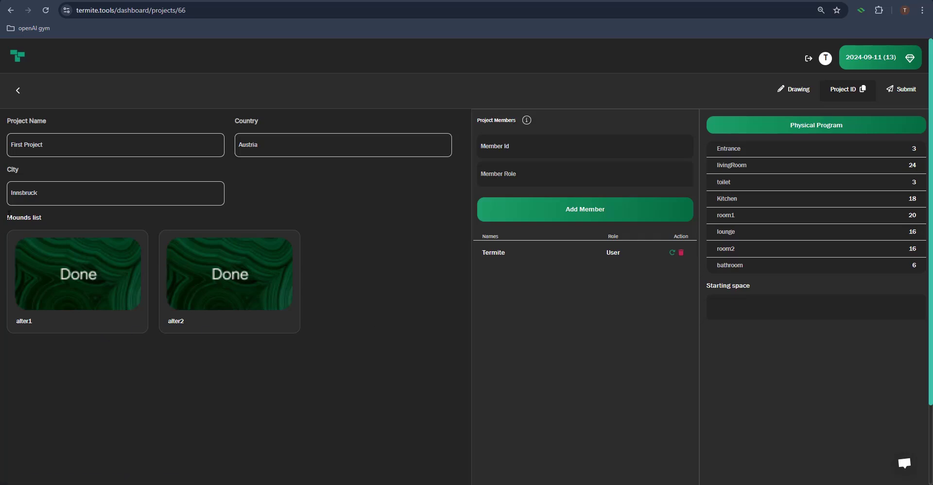
- Open the alter1 mound of the project and examine the room areas in its floor plan
drag(8, 217, 45, 216)
click(76, 257)
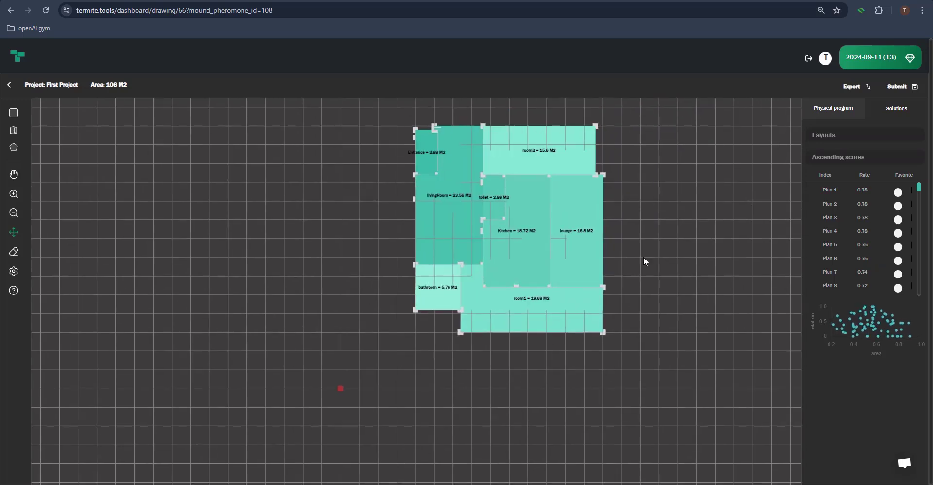
click(645, 262)
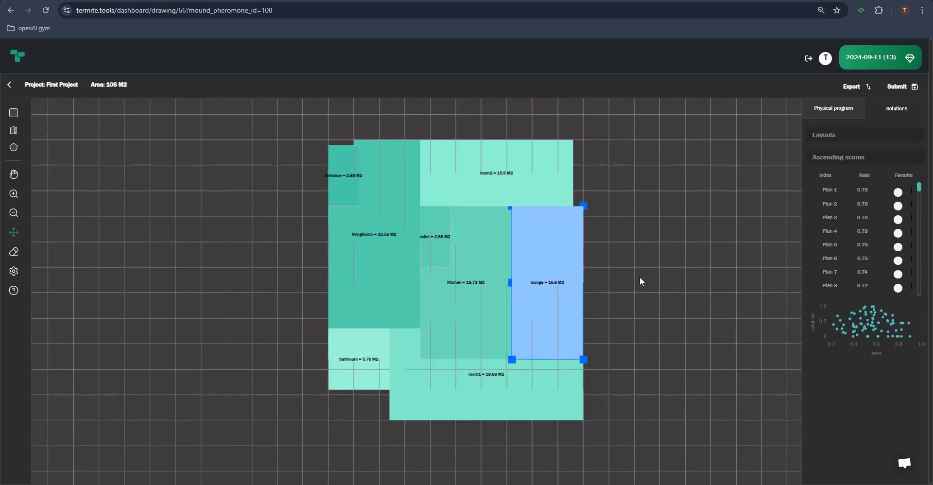
click(516, 162)
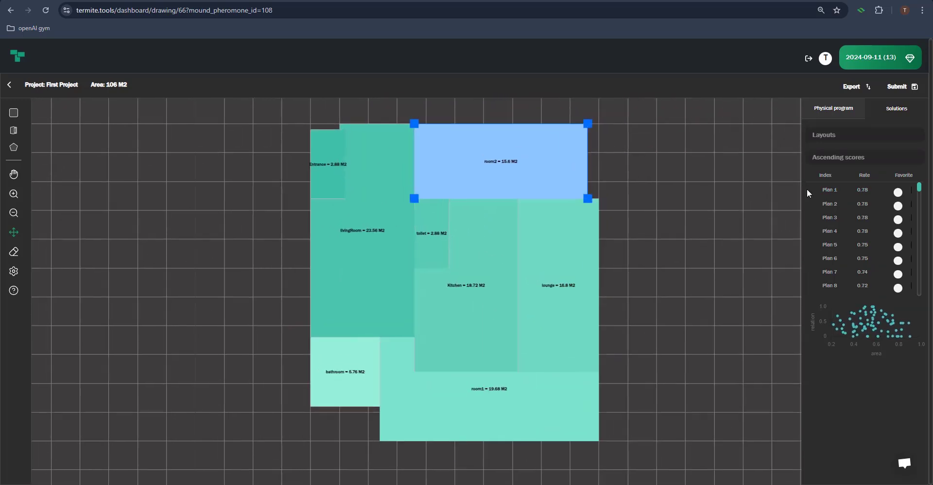
- Filter the layout solutions to Favorites and display Plan 1 on the drawing canvas
click(861, 156)
click(846, 182)
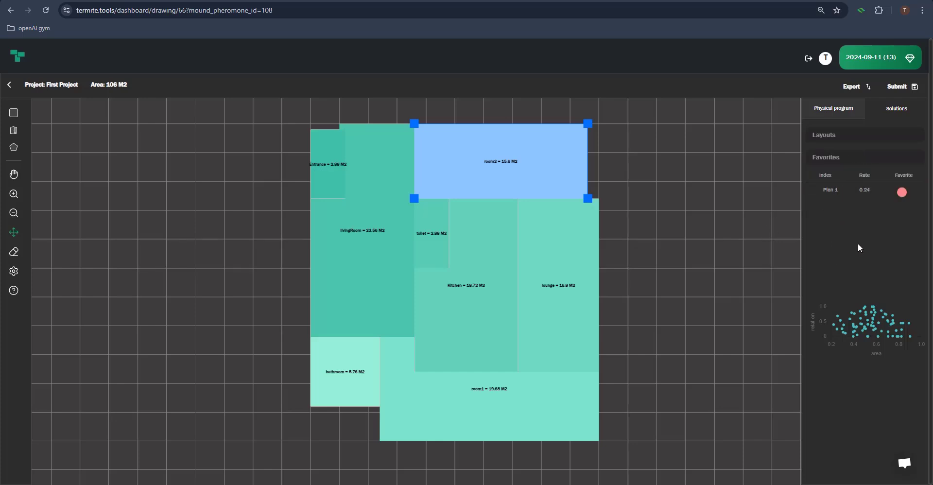
click(843, 193)
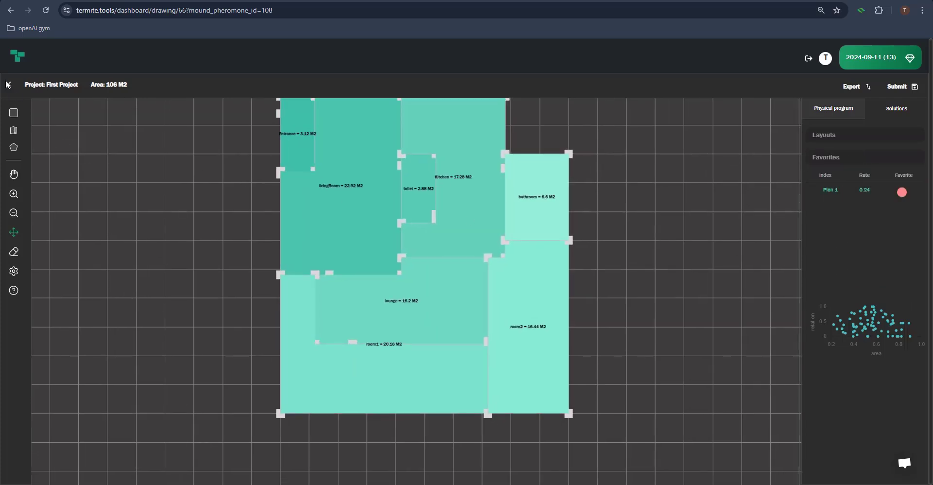
- Leave the drawing, return to the main dashboard and copy the Termite API key from the API key list
click(8, 85)
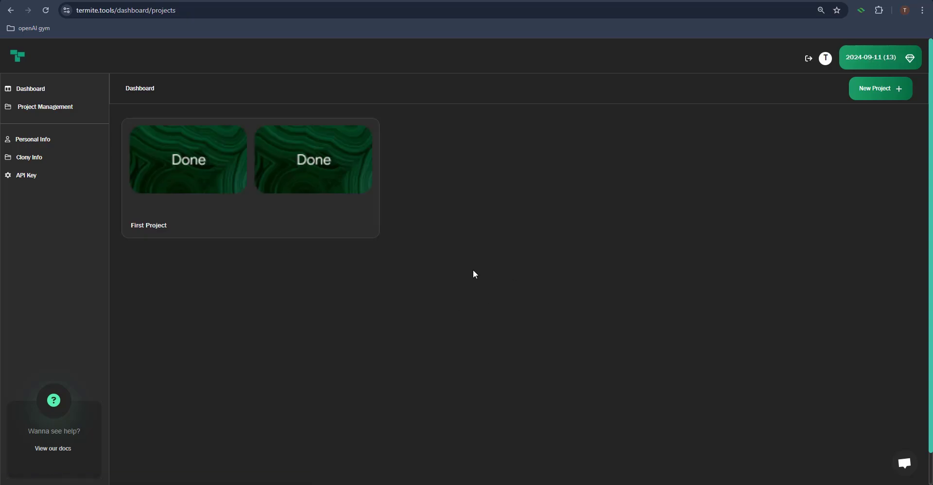
click(278, 230)
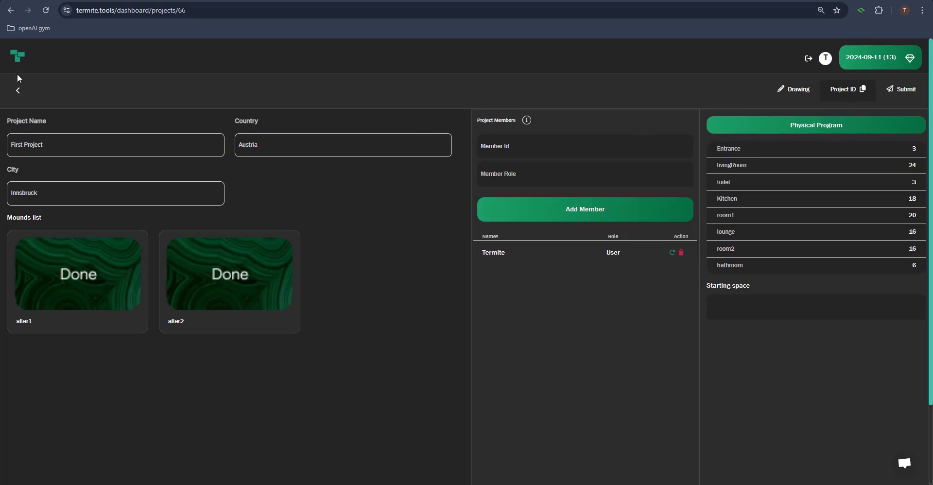
click(17, 60)
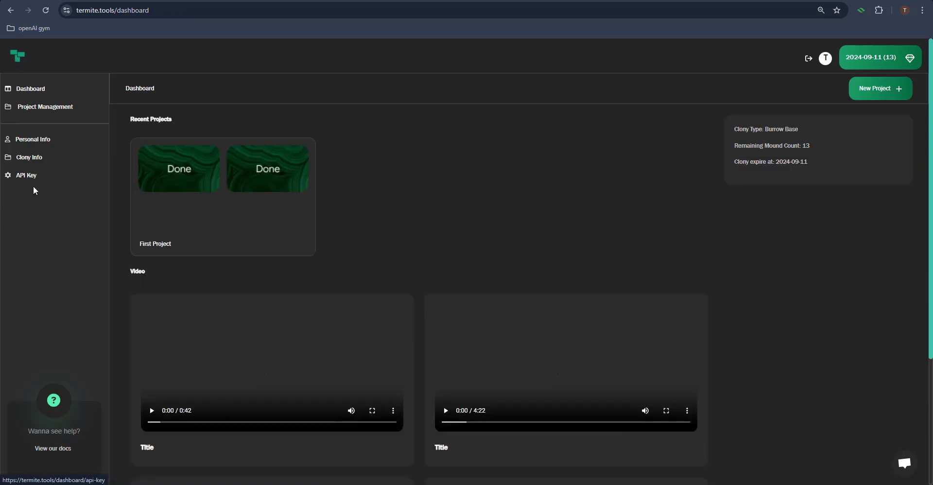
click(23, 179)
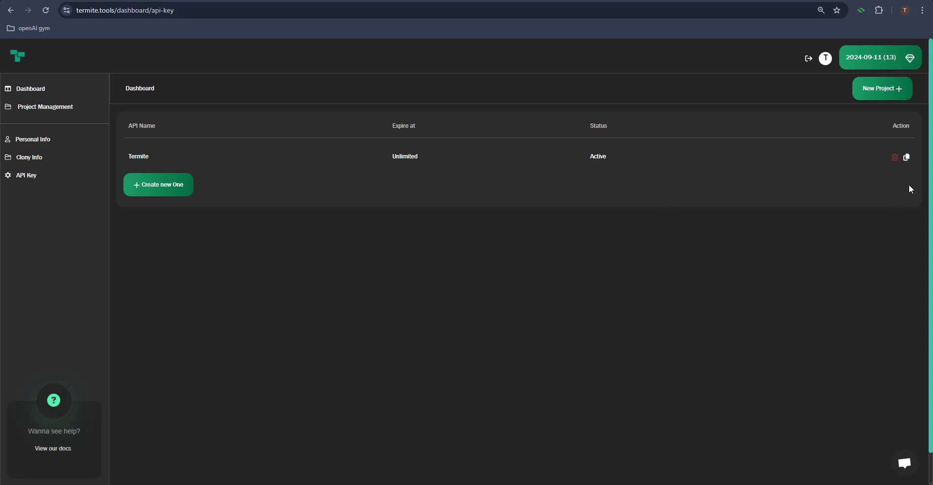
click(907, 158)
- Switch to Rhino and Grasshopper and examine the components in the Termite Nest Drafting and Intelligence groups
key(alt+Tab)
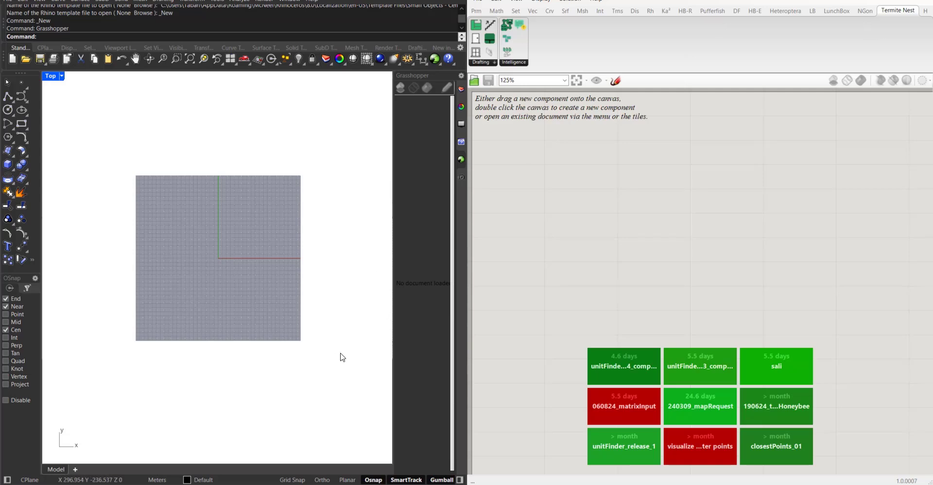
click(291, 479)
click(508, 62)
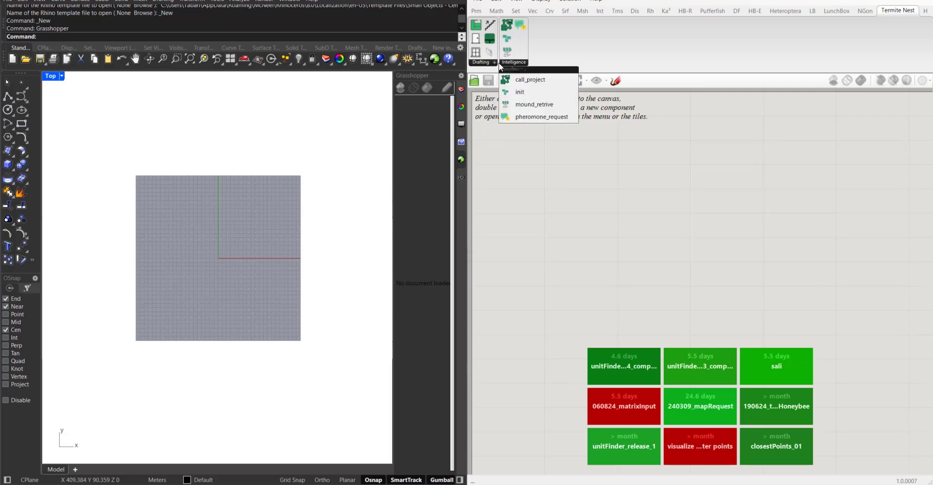
click(486, 65)
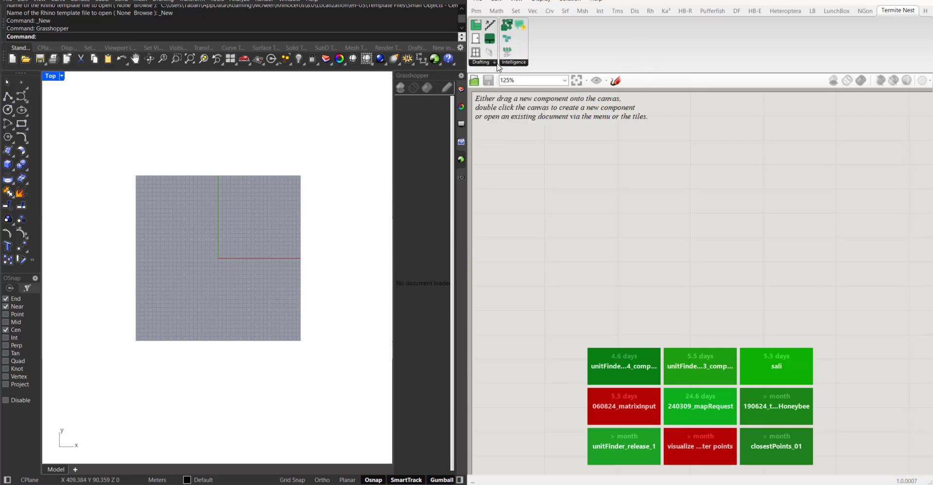
click(520, 63)
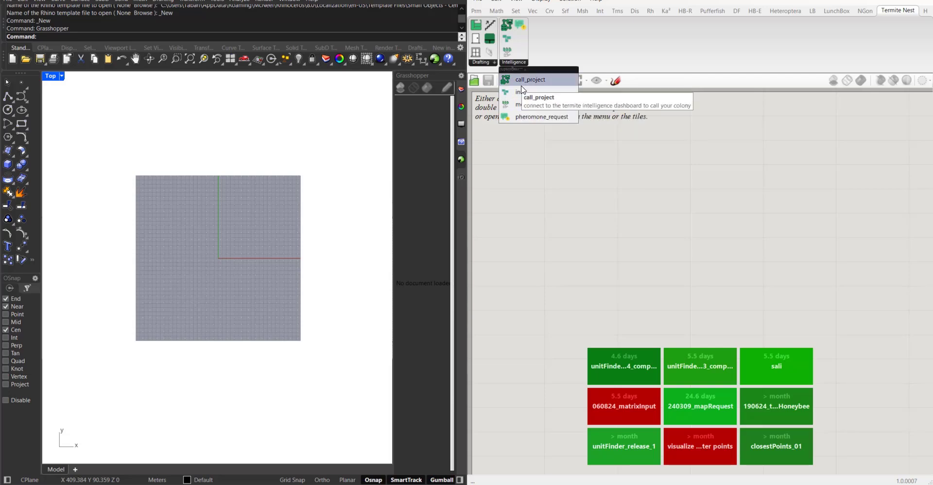
click(481, 63)
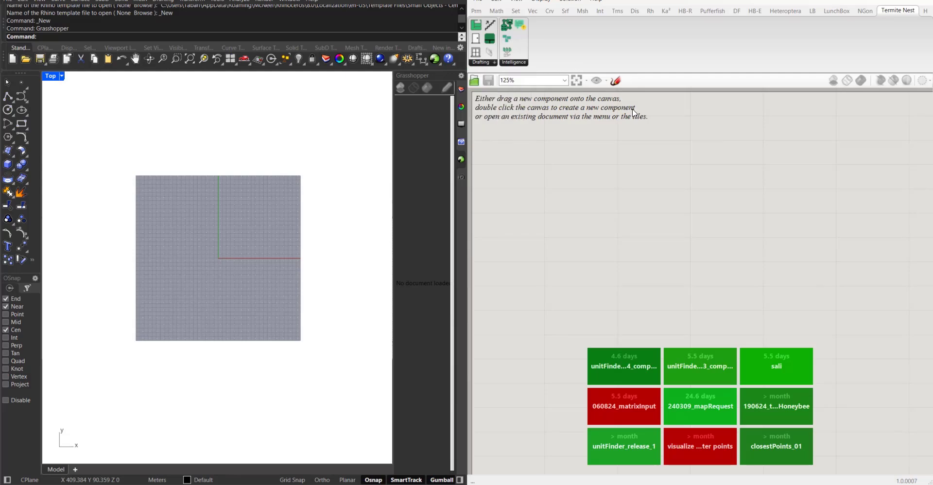
drag(627, 72, 628, 52)
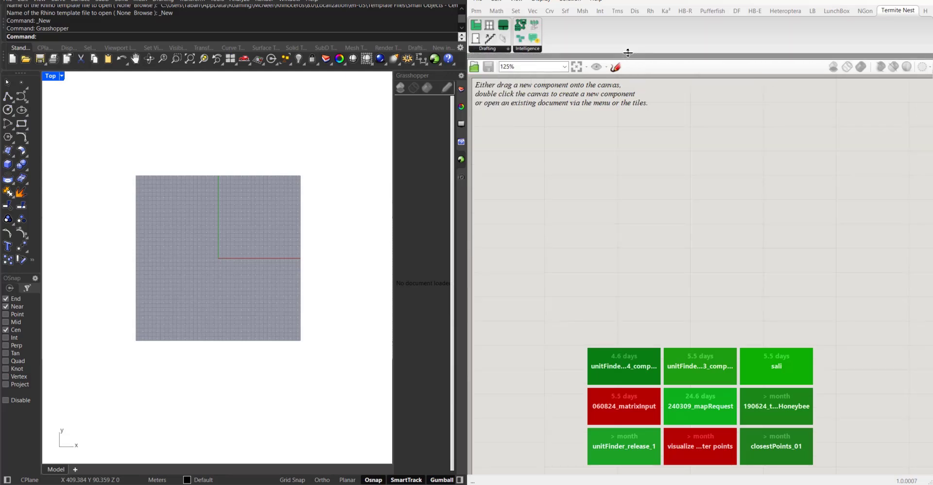
- Place the Termite Nest init component on the empty Grasshopper canvas, leaving room for inputs beside it
click(532, 49)
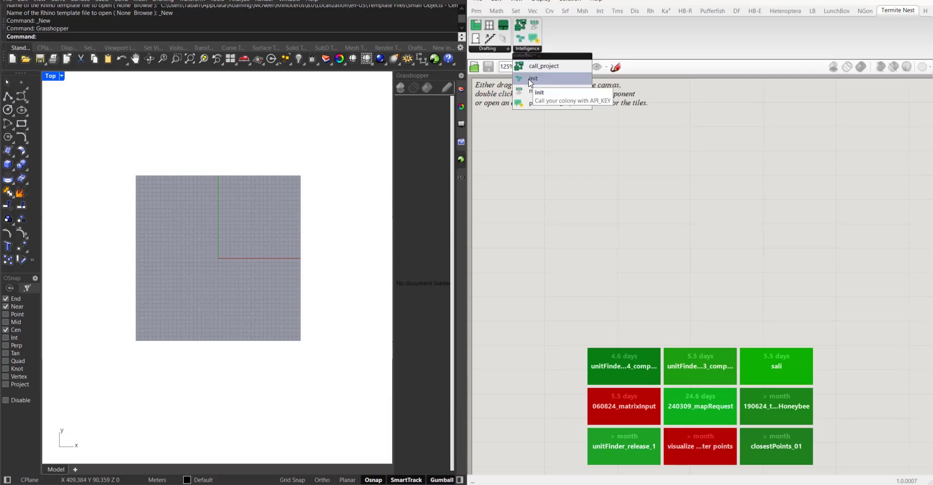
drag(531, 82, 571, 166)
scroll(550, 165, up, 5)
drag(601, 120, 697, 220)
click(724, 294)
right_drag(697, 318, 674, 329)
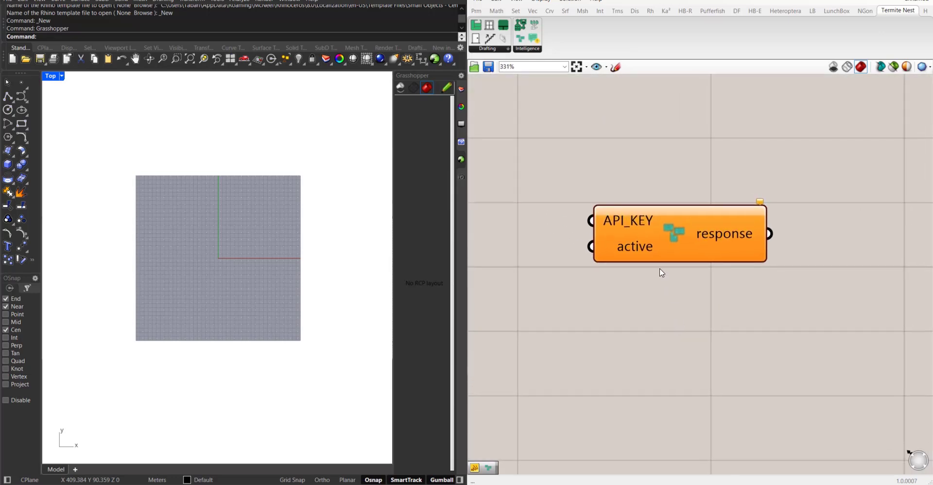
drag(664, 232, 725, 239)
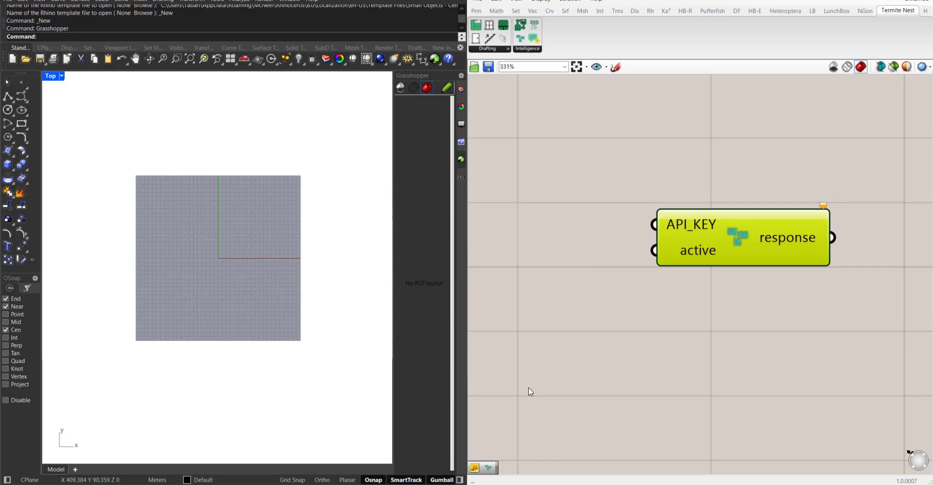
- Switch to the Termite dashboard in the browser, copy the Termite API key again and return to Grasshopper
key(alt+Tab)
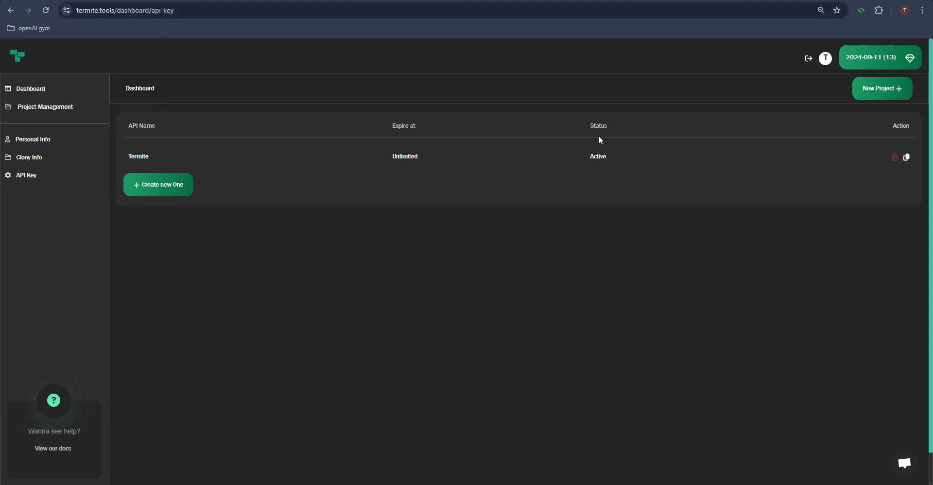
click(907, 157)
key(alt+Tab)
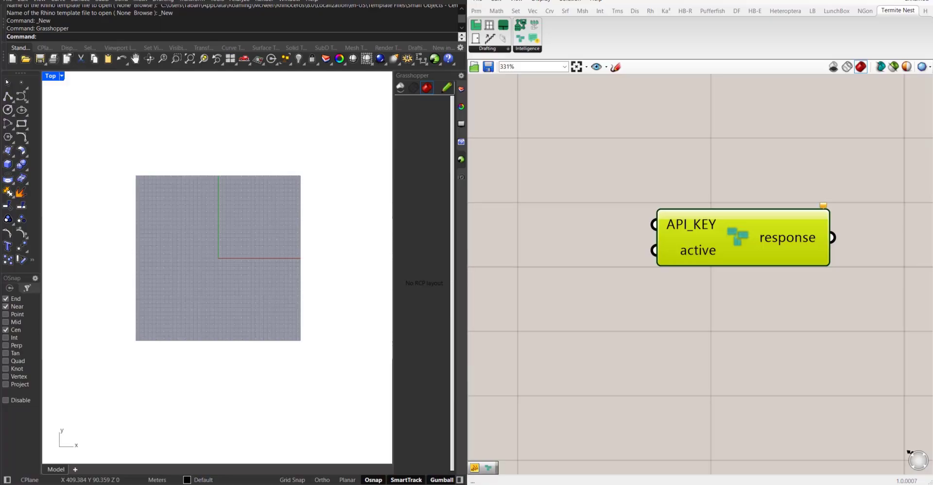
- Add a Panel to the canvas and position it on the input side of the init component, without overlap
double_click(558, 153)
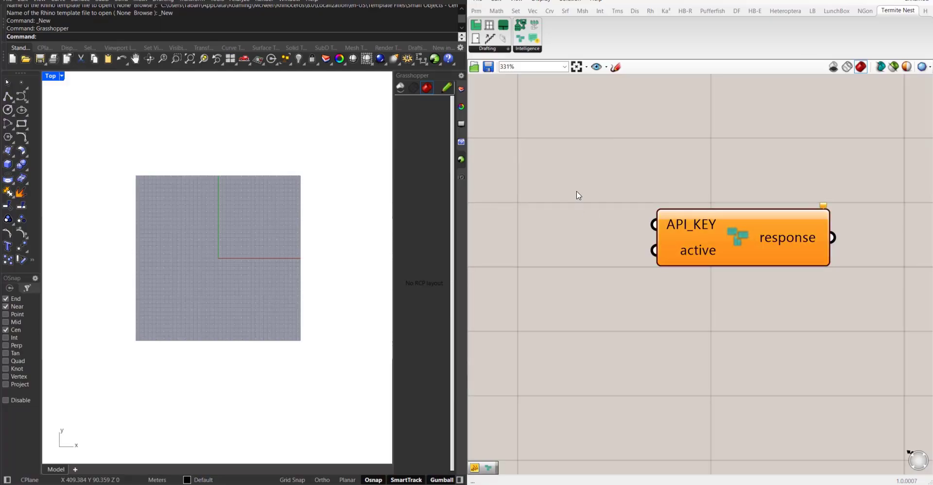
double_click(578, 167)
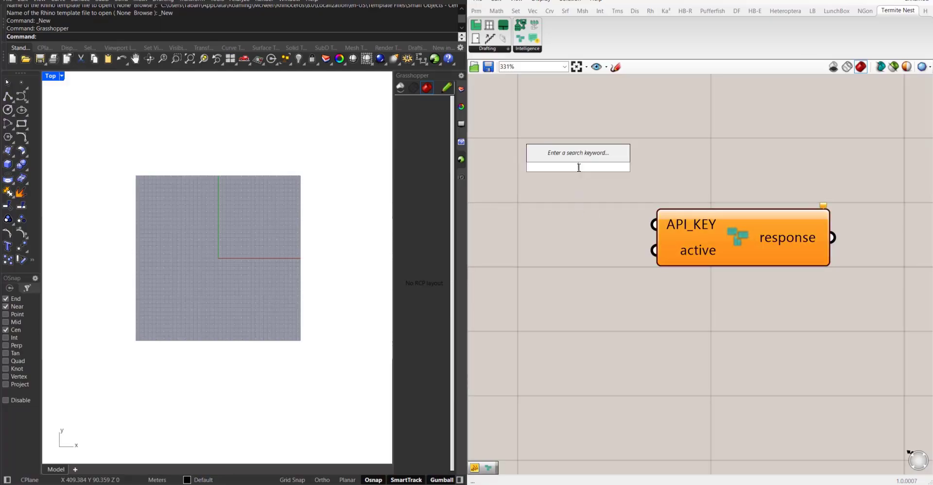
text(p)
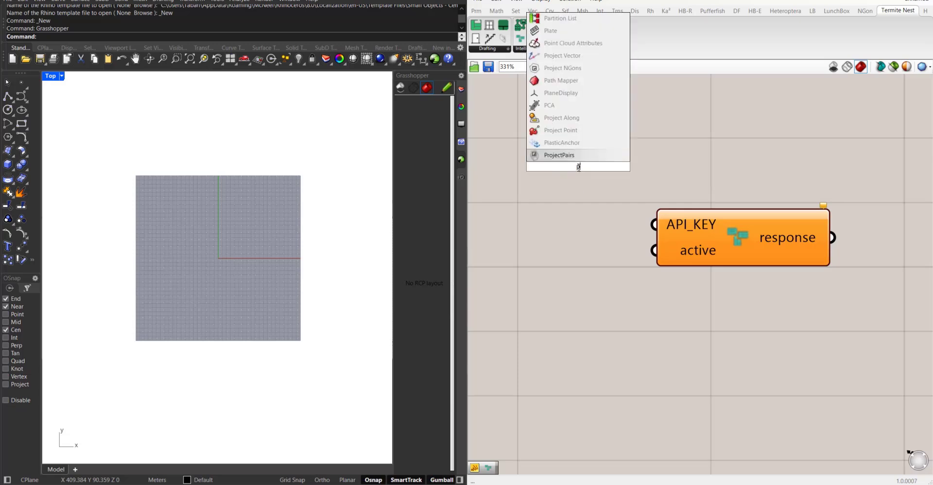
text(anel)
key(Return)
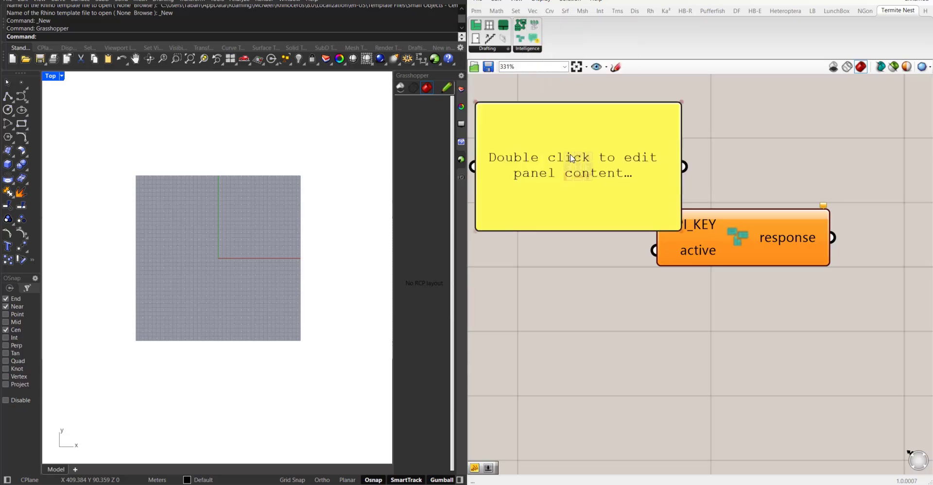
scroll(656, 184, down, 3)
drag(607, 194, 572, 194)
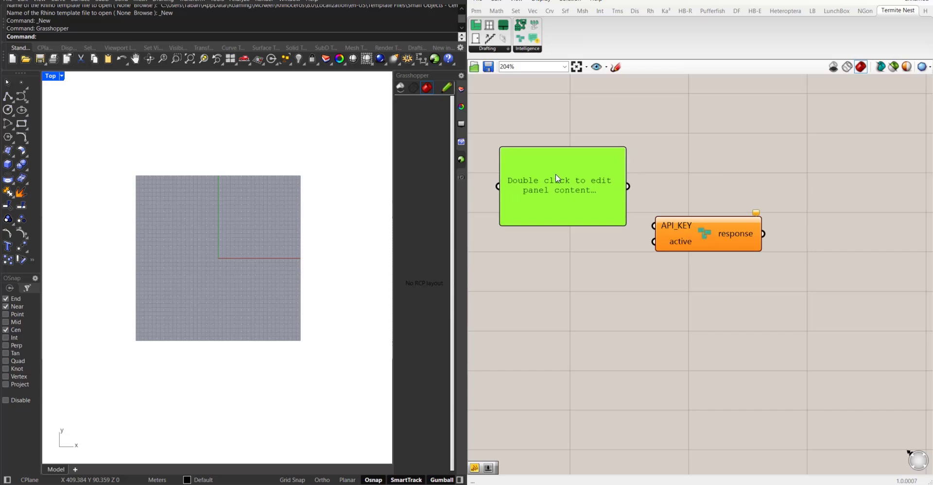
- Paste the API key into the panel and connect the panel to the API_KEY input of the init component
double_click(571, 195)
key(BackSpace)
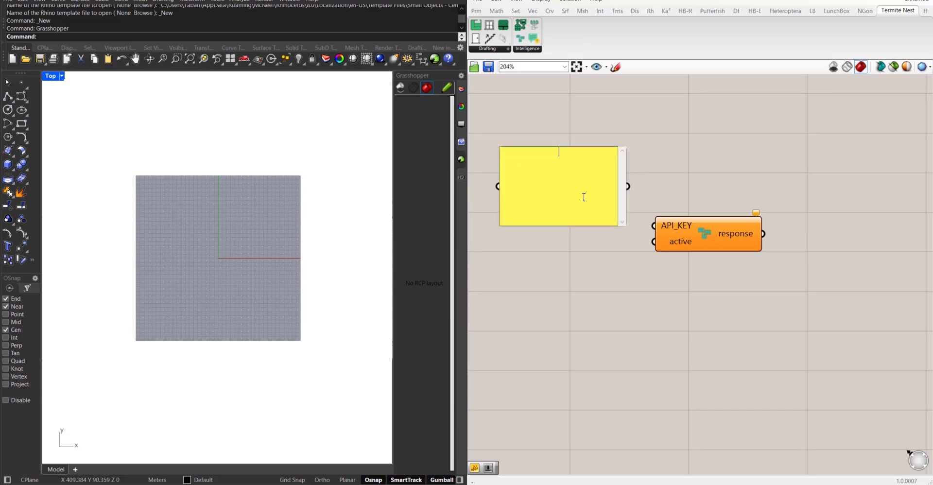
key(ctrl+v)
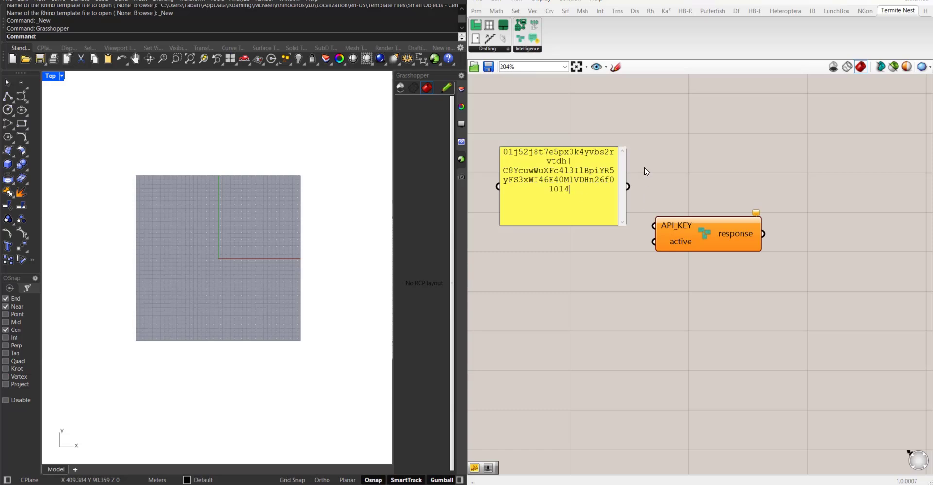
click(671, 116)
drag(592, 194, 743, 229)
- Add a Button to the canvas and connect it to the active input of the init component
double_click(664, 295)
text(butt)
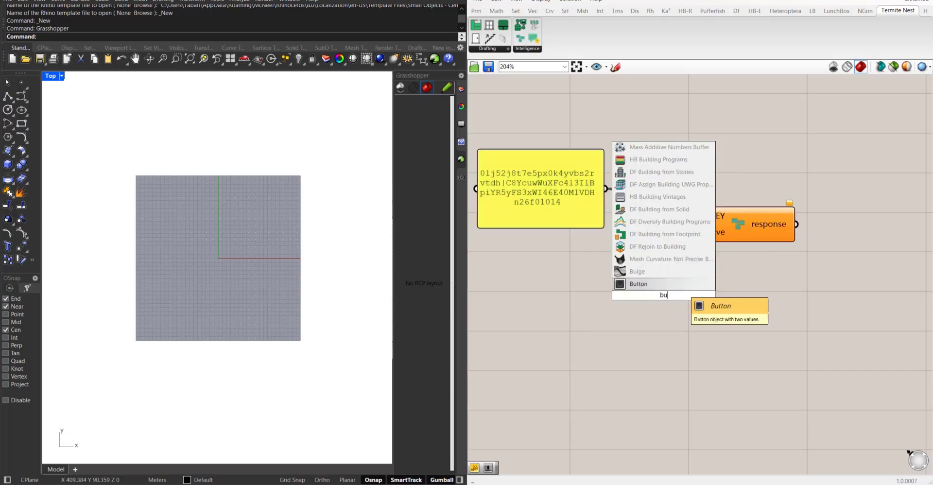
click(664, 283)
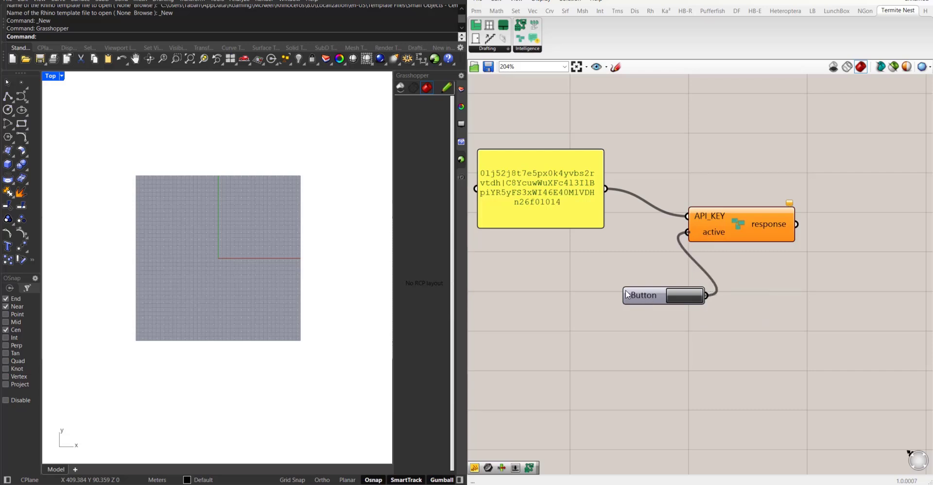
- Arrange the Button below the API key panel and line up the init component with the panel
click(648, 298)
click(713, 290)
scroll(664, 291, down, 4)
scroll(665, 292, up, 3)
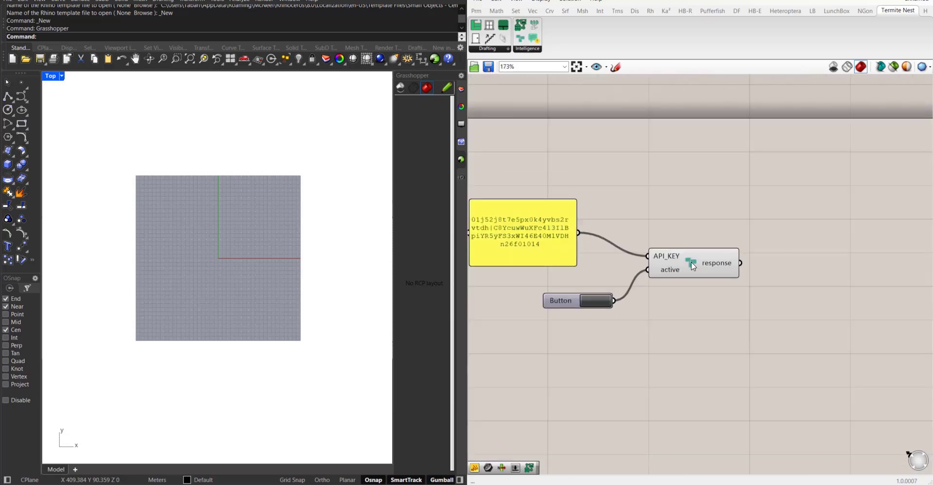
click(691, 261)
click(792, 204)
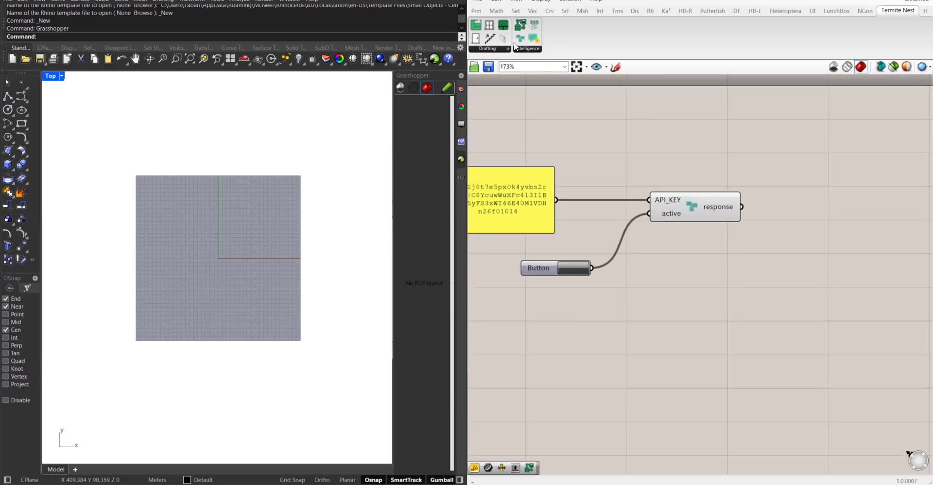
- Add a second Panel beside the init component, connected to its response output and aligned with the component
click(477, 11)
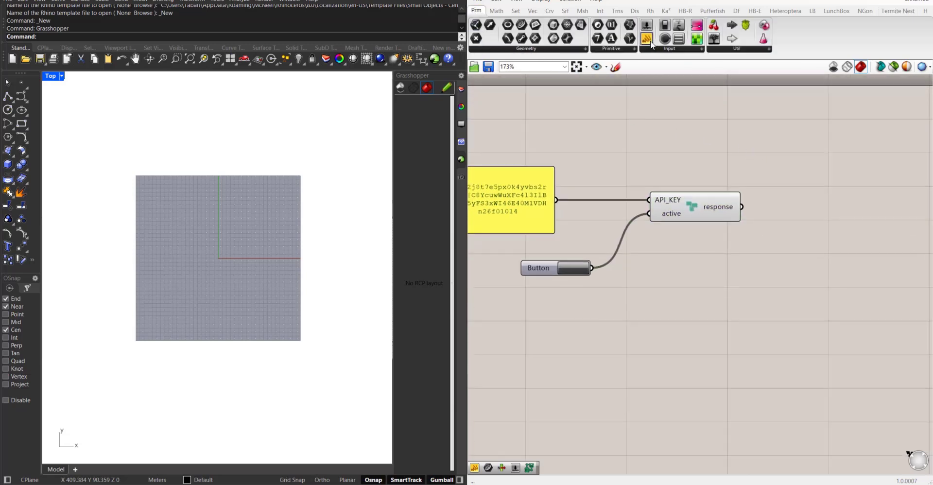
drag(647, 38, 827, 254)
drag(738, 206, 817, 215)
click(800, 266)
scroll(826, 219, down, 3)
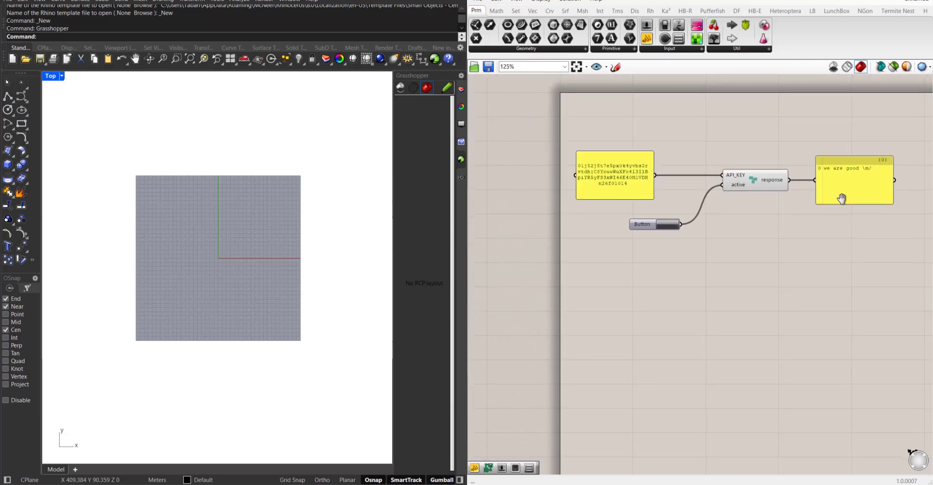
scroll(792, 187, up, 2)
drag(838, 237, 553, 133)
click(707, 272)
mouse_move(729, 241)
right_down()
mouse_move(723, 206)
mouse_move(723, 225)
right_up()
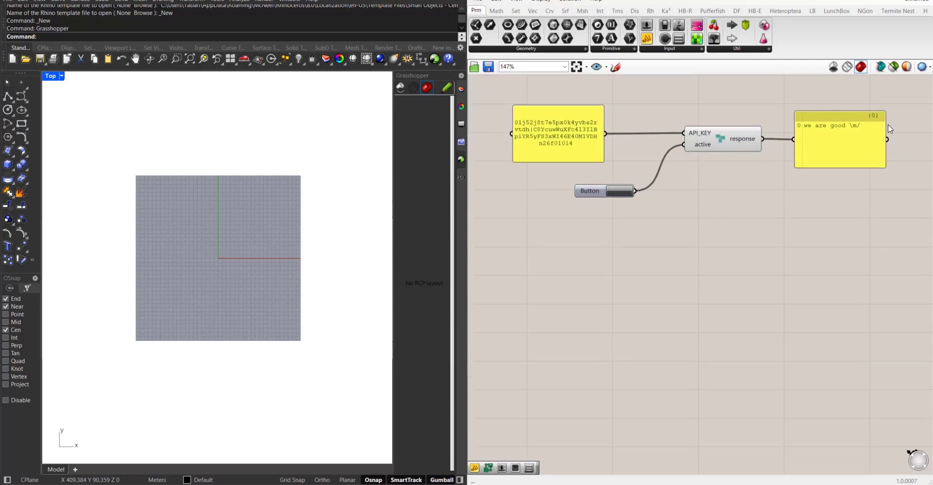
drag(858, 148, 848, 152)
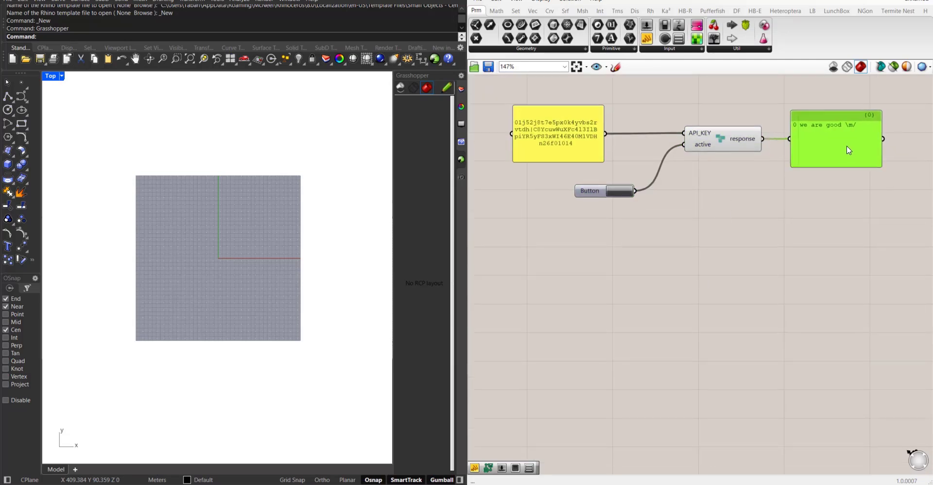
click(824, 207)
right_drag(801, 225, 796, 223)
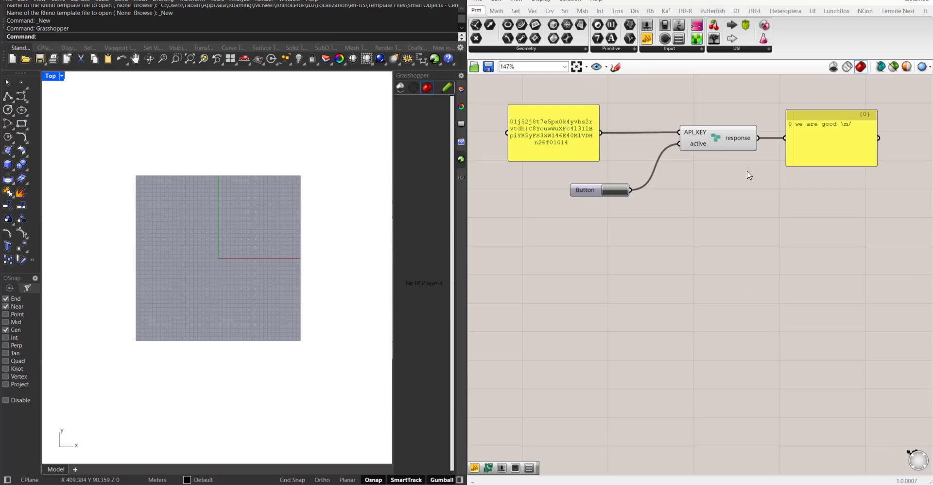
mouse_move(690, 306)
right_down()
mouse_move(701, 287)
mouse_move(691, 297)
right_up()
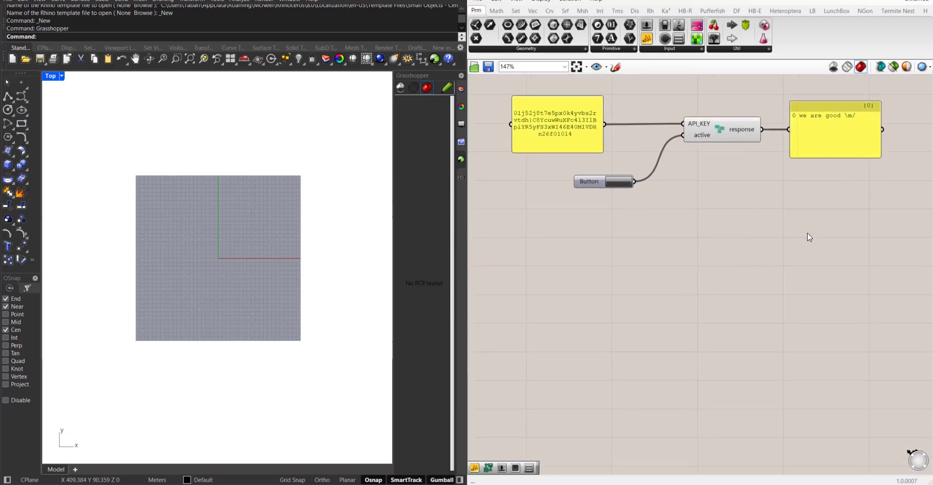
right_drag(778, 221, 754, 208)
scroll(773, 201, down, 1)
scroll(781, 221, up, 2)
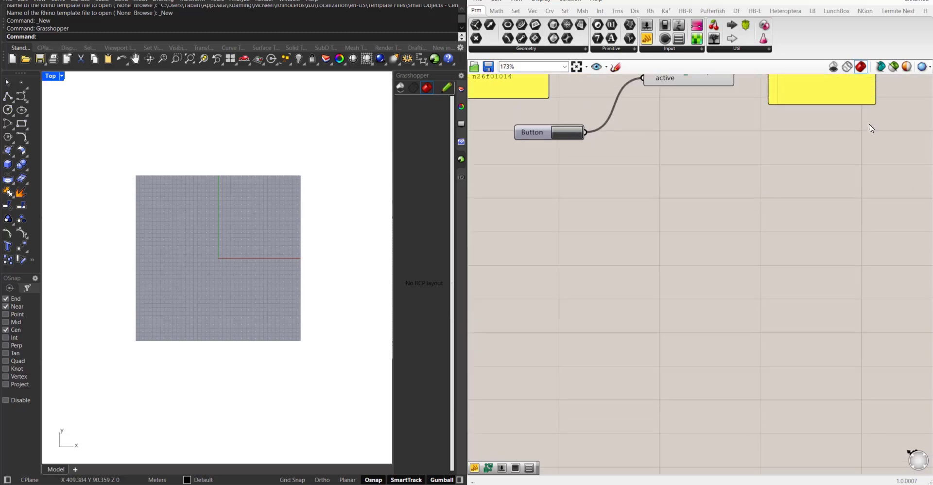
- Place the Termite Nest call_project component on the empty canvas below the init setup
click(896, 11)
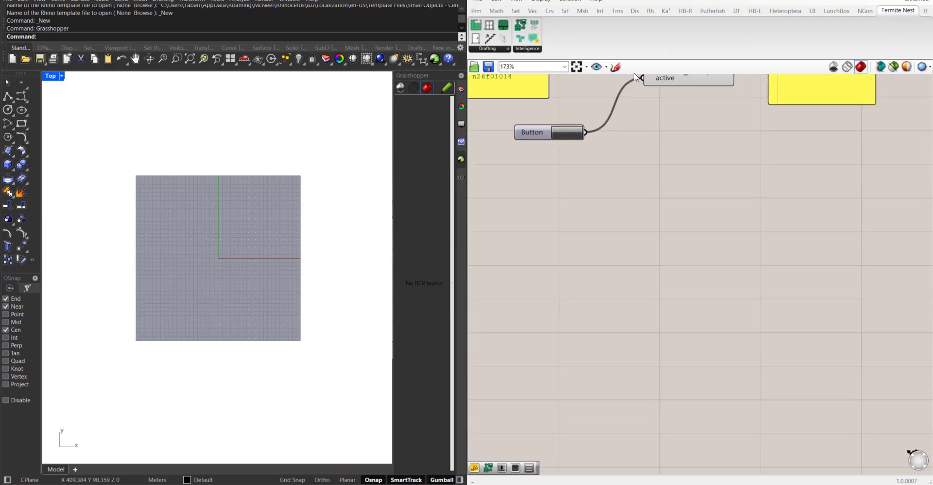
right_drag(689, 196, 697, 224)
scroll(717, 222, down, 1)
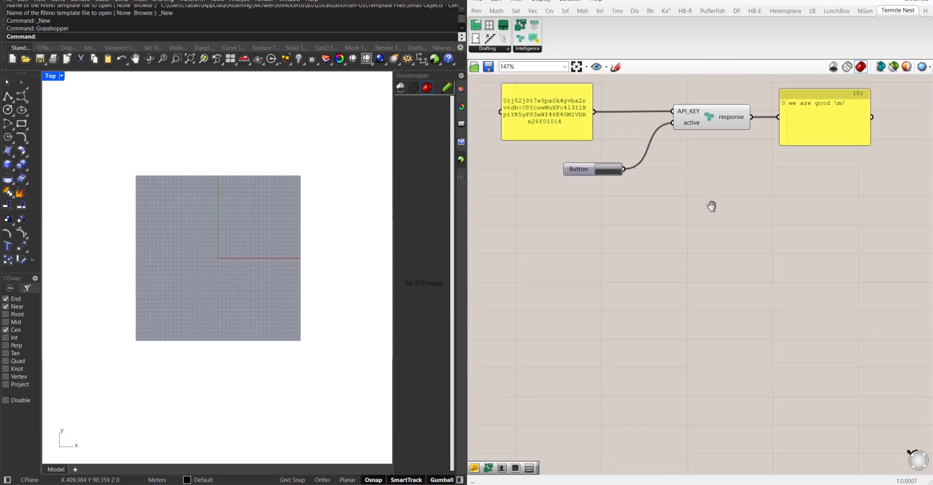
click(535, 49)
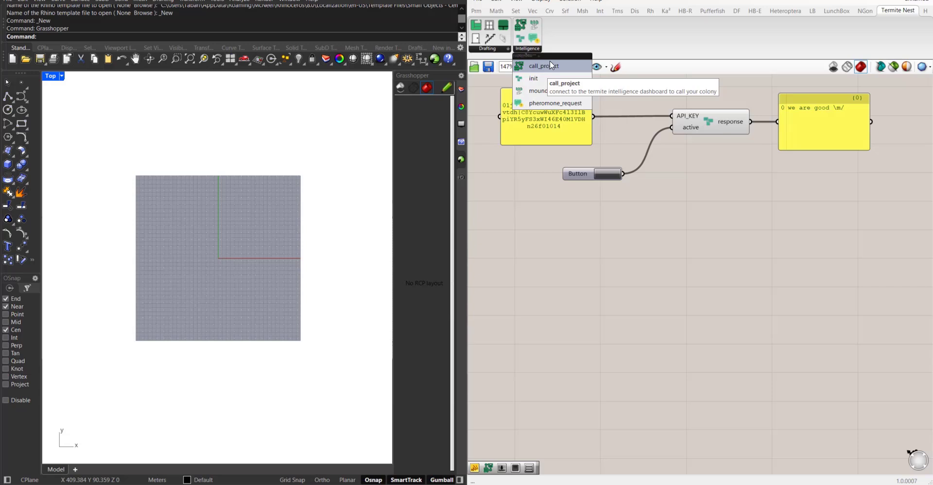
drag(550, 62, 579, 308)
scroll(579, 254, up, 4)
drag(578, 254, 673, 217)
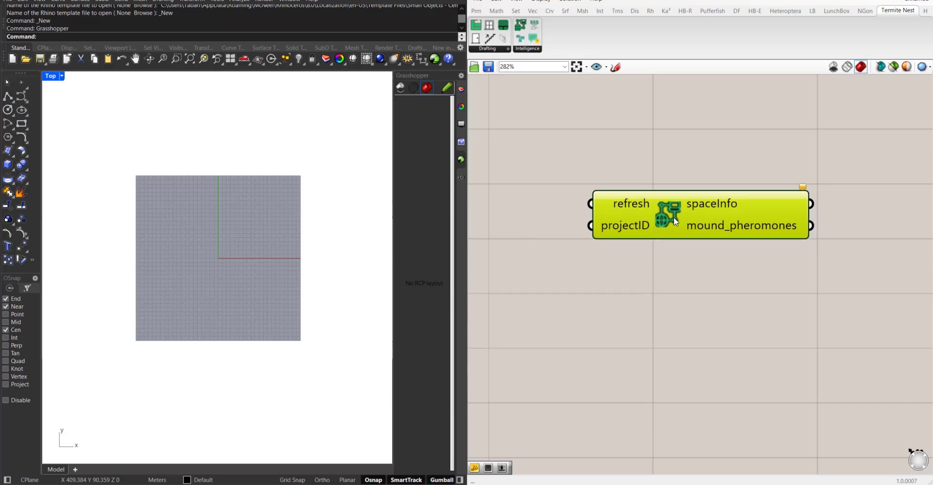
- Add a Button, connect it to the refresh input of call_project, and align the component with the Button
double_click(517, 176)
text(button)
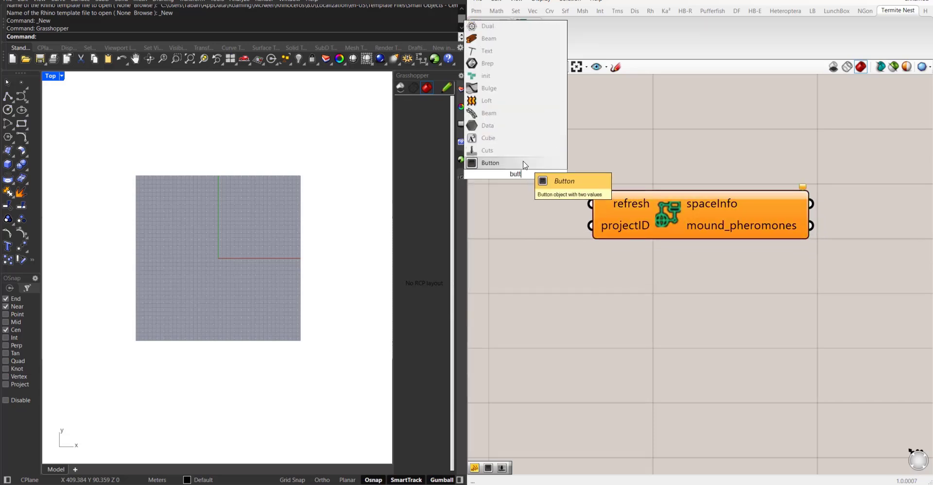
click(527, 162)
drag(576, 174, 591, 214)
scroll(614, 163, down, 3)
drag(714, 217, 773, 219)
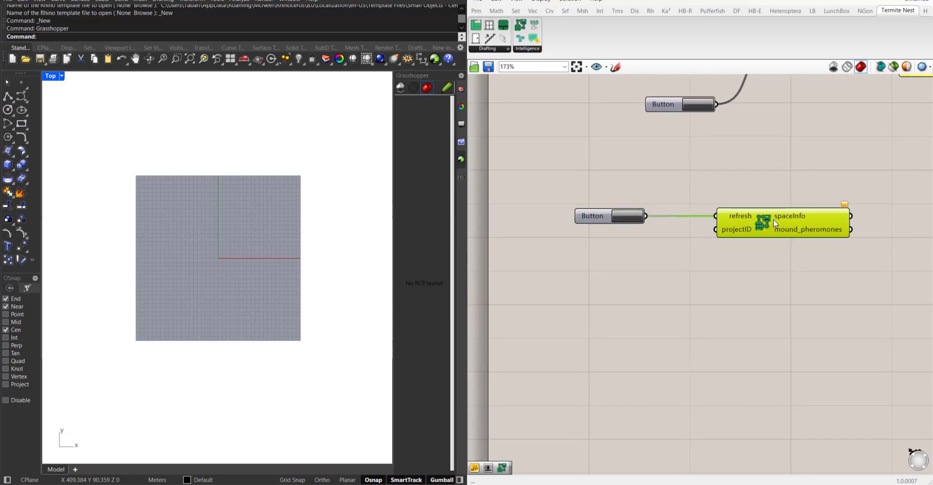
- Switch to the Termite dashboard in the browser, open First Project from project management, and copy its project ID
click(727, 308)
key(alt+Tab)
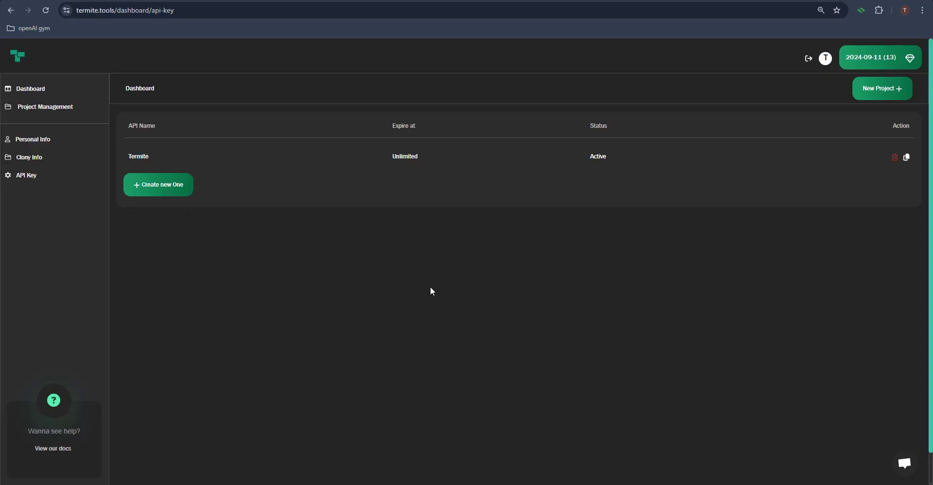
click(40, 109)
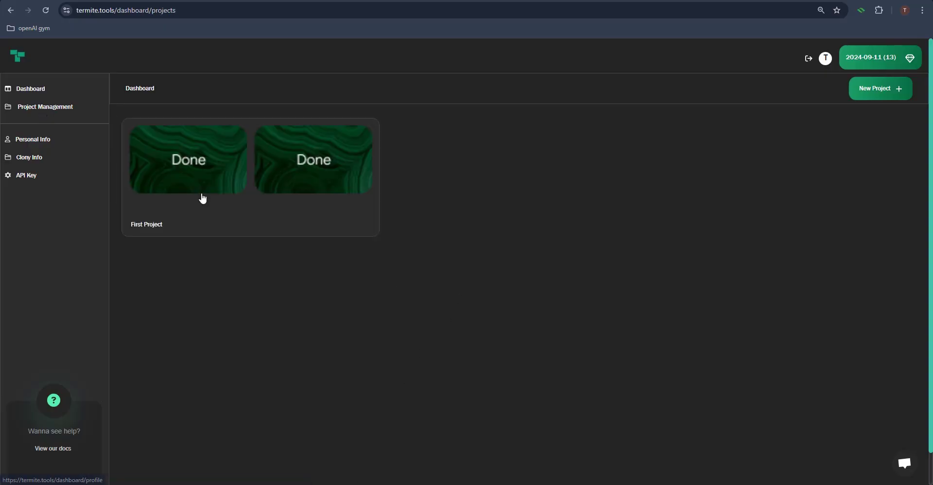
click(151, 237)
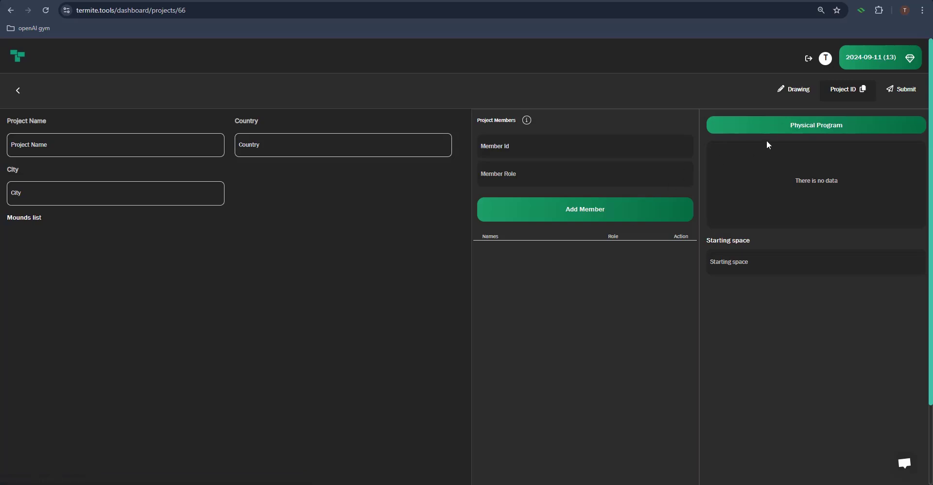
click(862, 92)
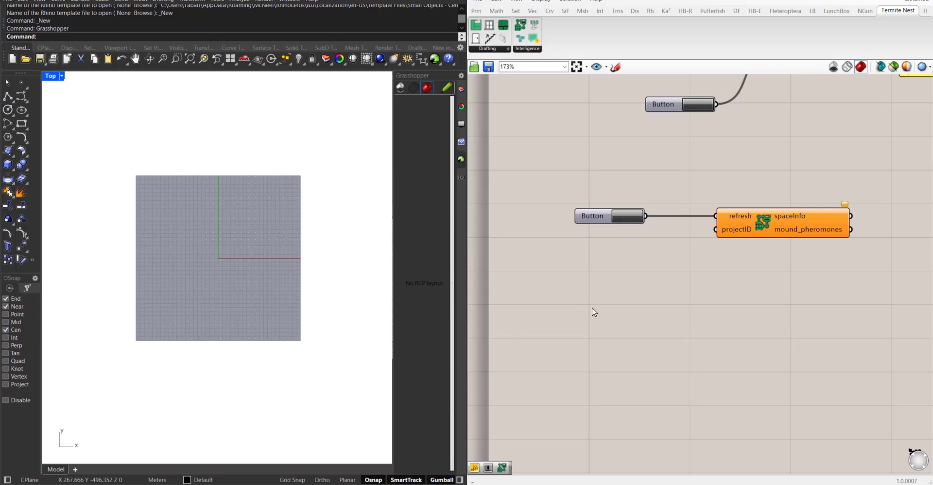
- Back in Grasshopper, add a Panel below the refresh Button and enter the project ID 66 in it
double_click(664, 301)
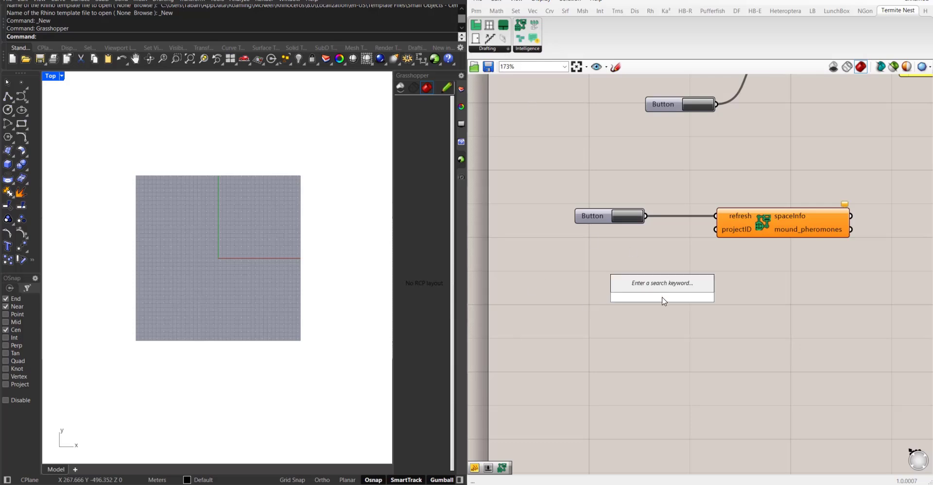
text(Panel)
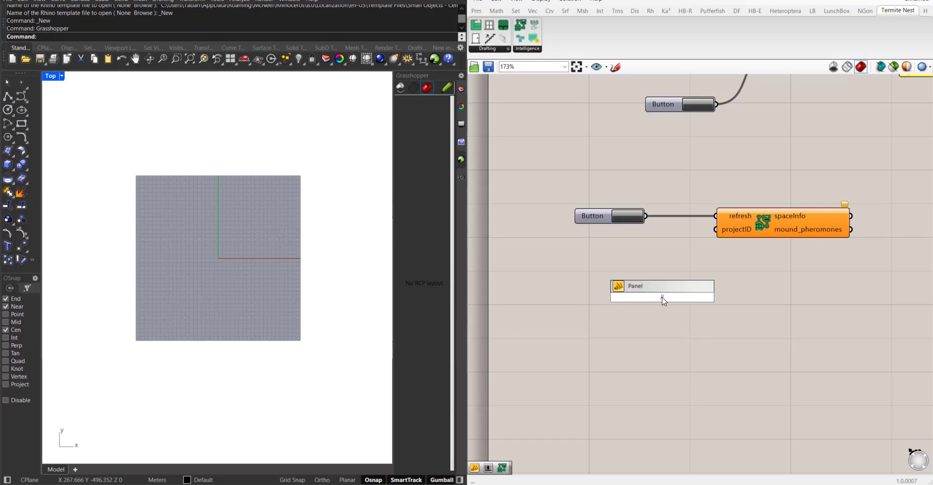
key(Return)
double_click(663, 302)
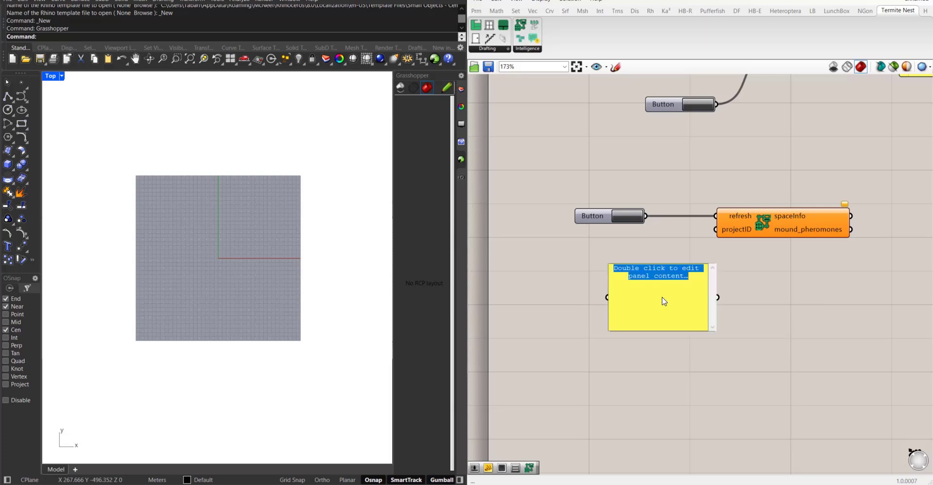
text(66)
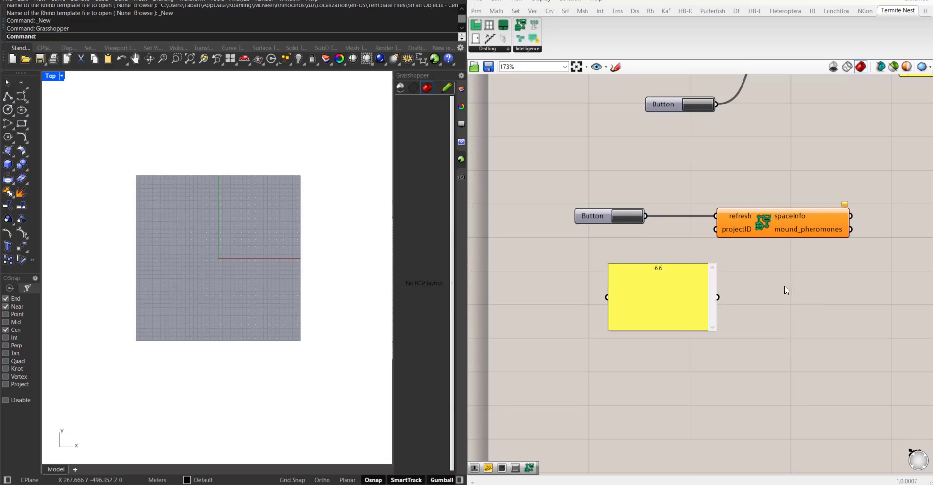
click(786, 290)
scroll(705, 309, up, 3)
click(710, 293)
- Add a number slider with the value 66 and connect it to the projectID input of call_project
click(667, 433)
double_click(666, 433)
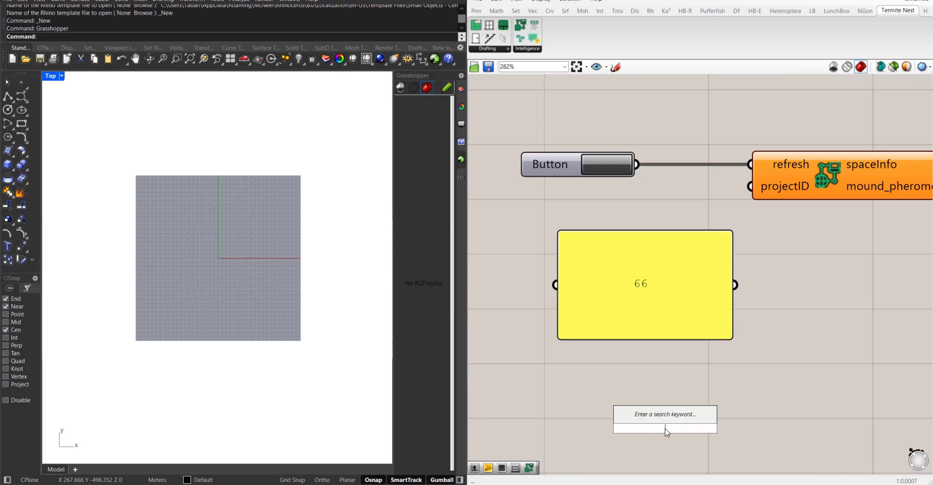
text(66)
key(Return)
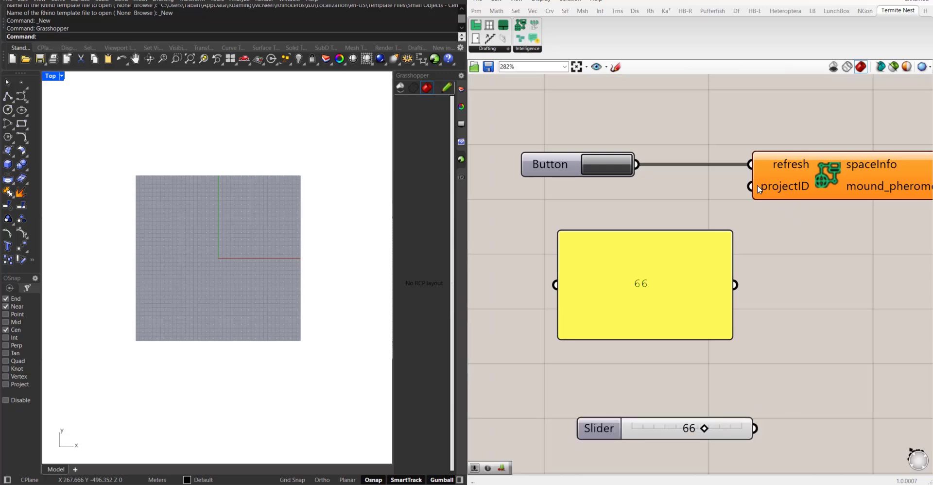
drag(758, 184, 755, 428)
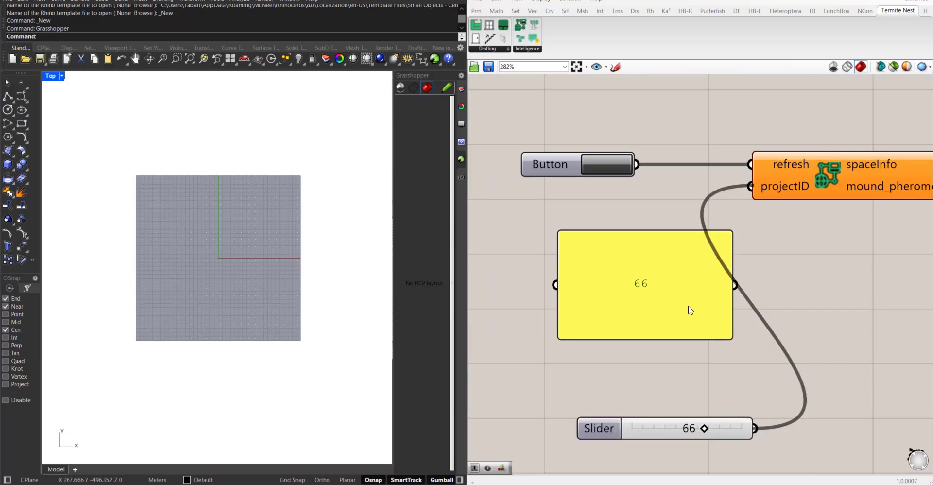
- Delete the unconnected panel containing 66 and move the projectID slider directly below the refresh Button
click(686, 320)
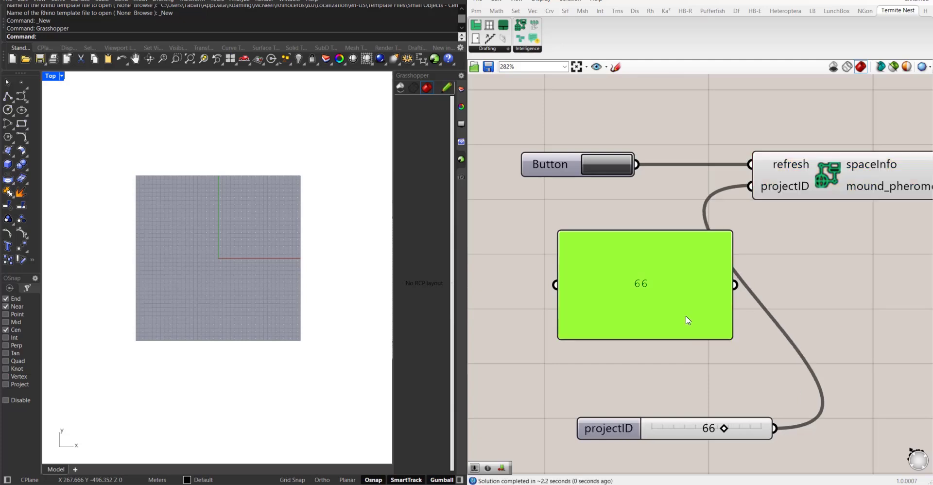
key(Delete)
scroll(656, 329, down, 3)
drag(698, 376, 664, 249)
click(659, 299)
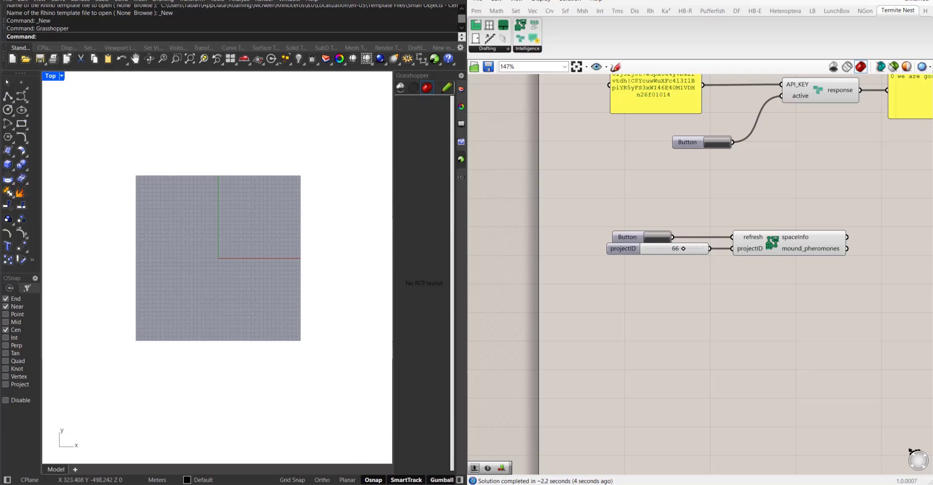
- Switch to the dashboard, highlight the project ID at the end of the First Project URL, and return to Grasshopper
click(297, 449)
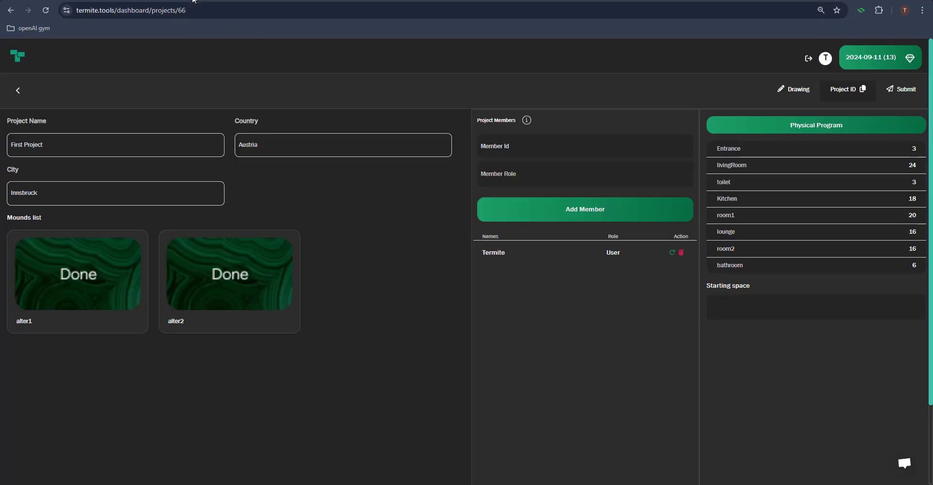
double_click(203, 10)
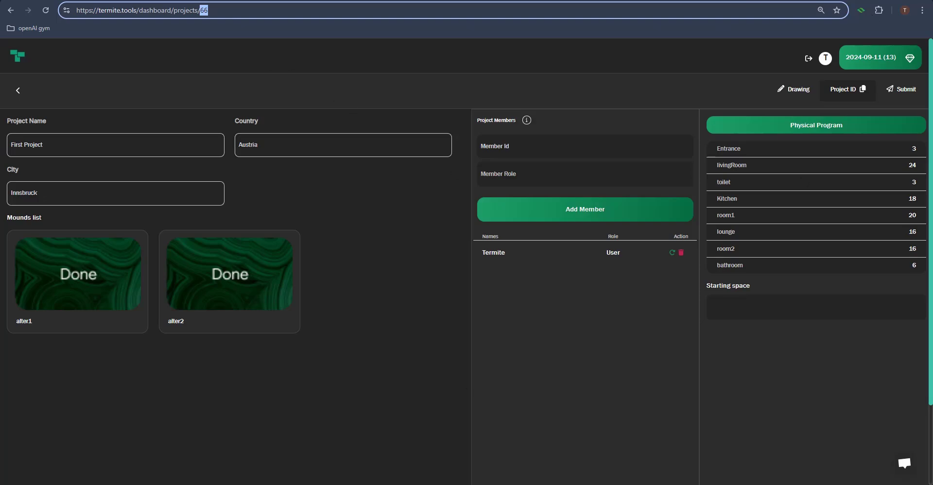
key(alt+Tab)
- Add a Panel beside call_project and connect it to the mound_pheromones output
scroll(710, 256, up, 5)
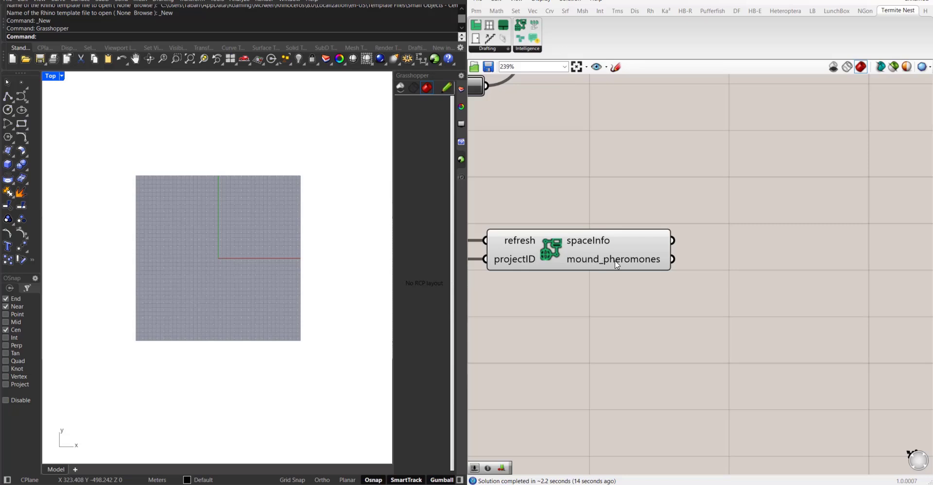
mouse_move(615, 261)
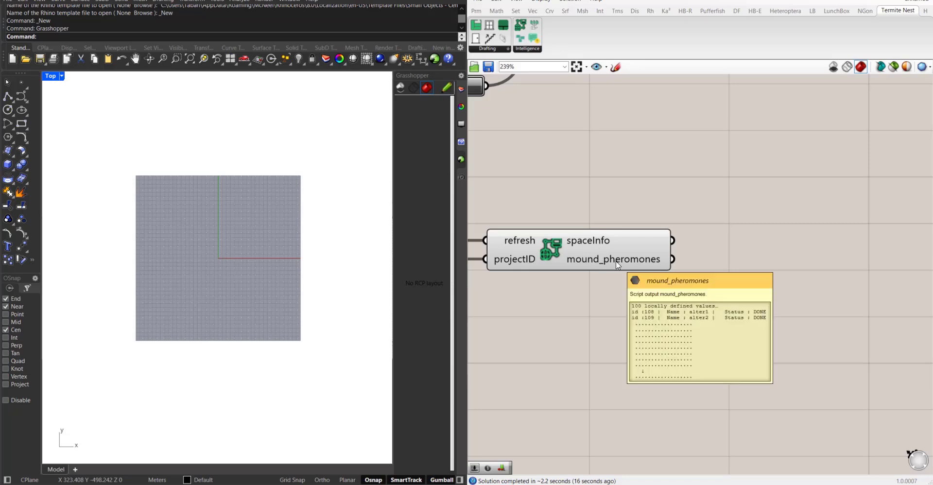
click(480, 15)
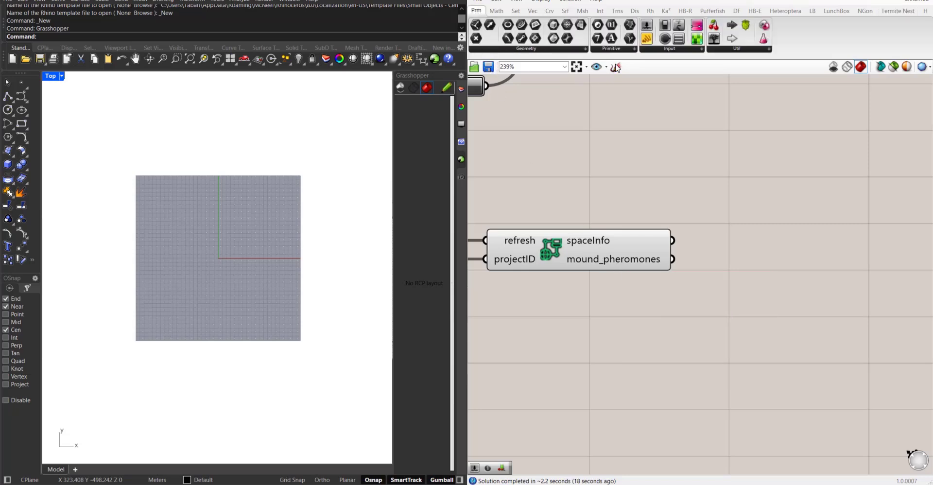
drag(648, 38, 915, 370)
scroll(698, 301, down, 2)
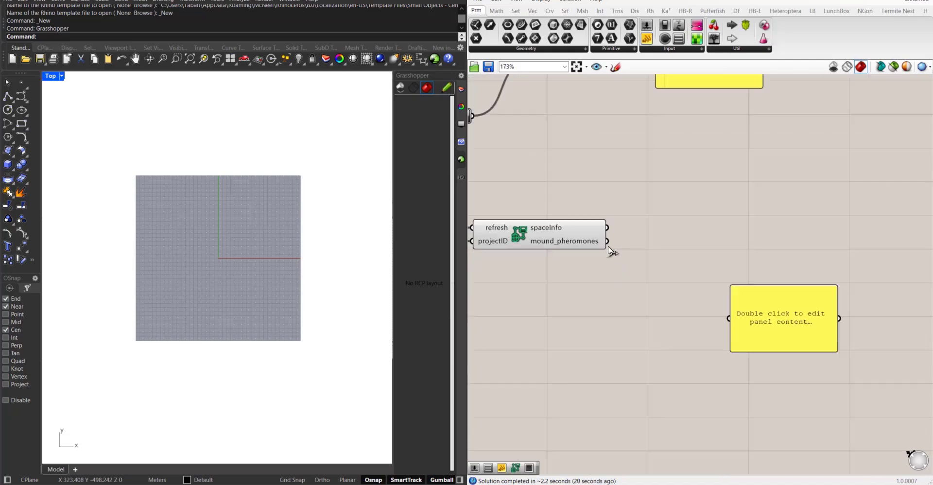
drag(607, 241, 719, 263)
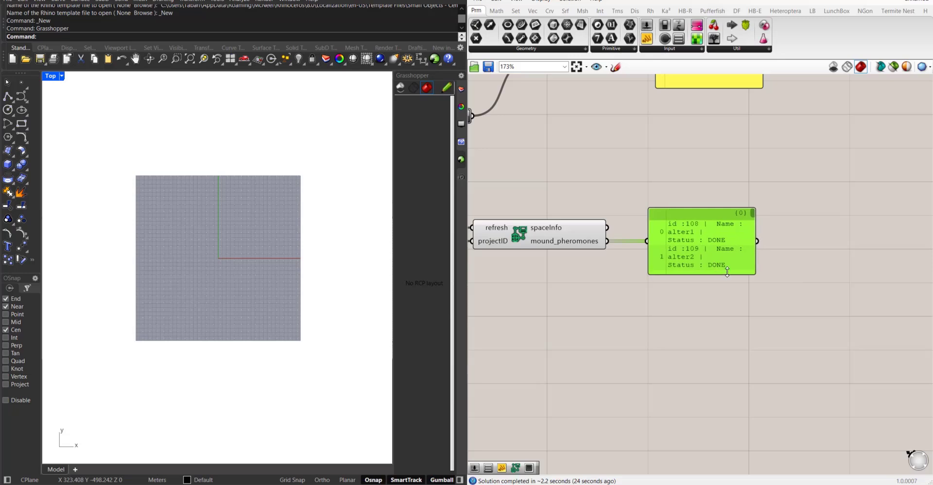
- Enlarge the mound_pheromones panel so each entry fits on one line, and line it up with the call_project component
scroll(721, 269, down, 3)
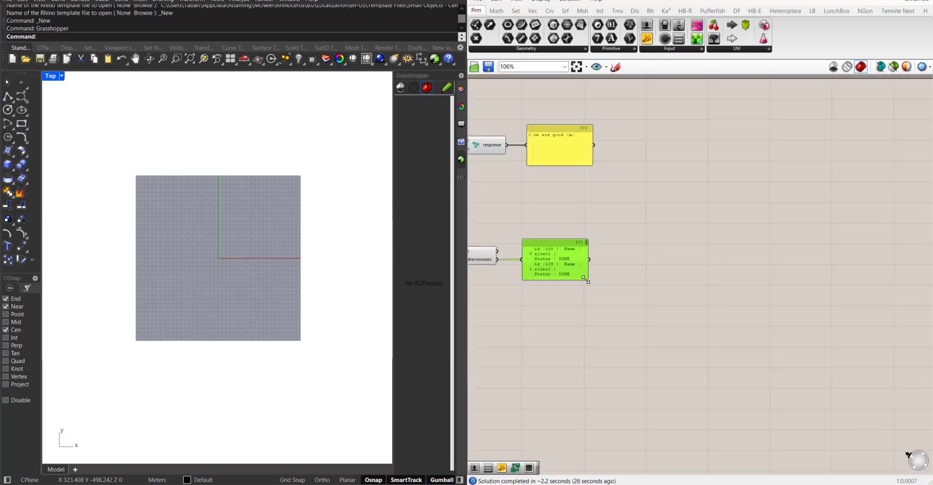
drag(585, 277, 703, 433)
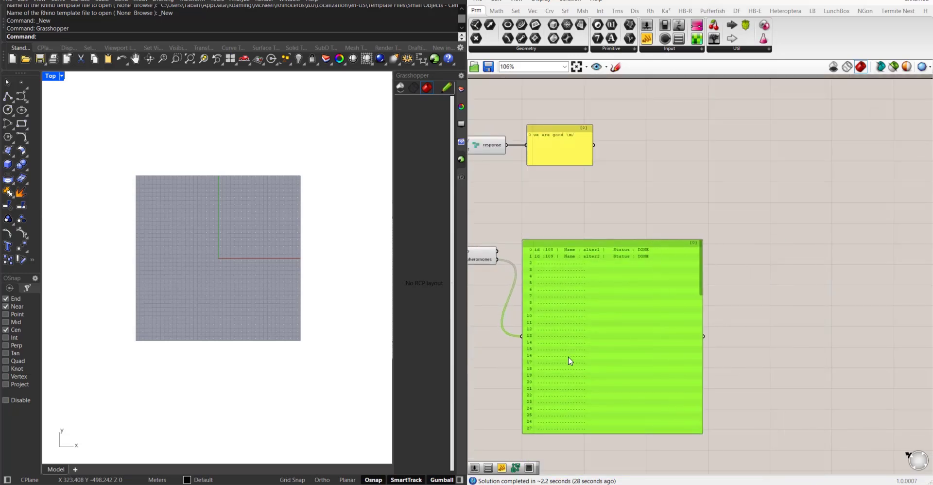
scroll(571, 360, up, 2)
click(589, 240)
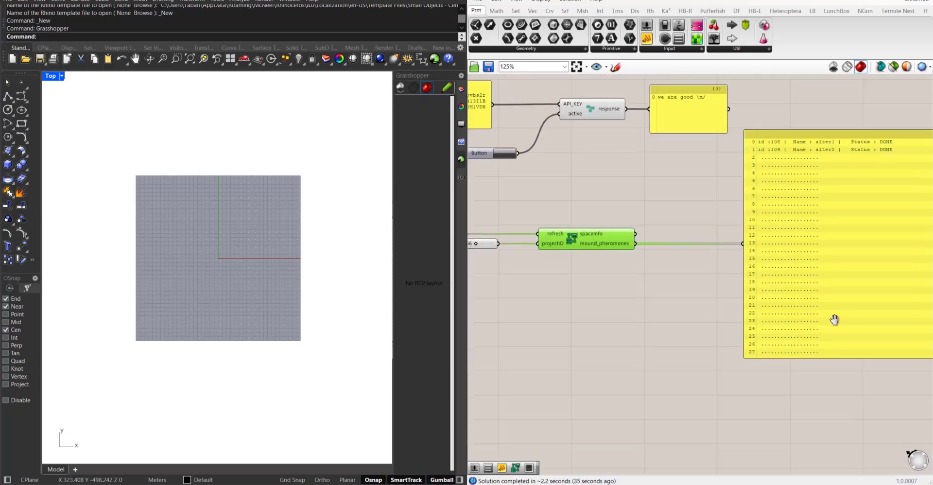
- Examine the mound IDs, names and statuses listed in the mound_pheromones panel
right_drag(834, 319, 693, 319)
scroll(802, 146, up, 1)
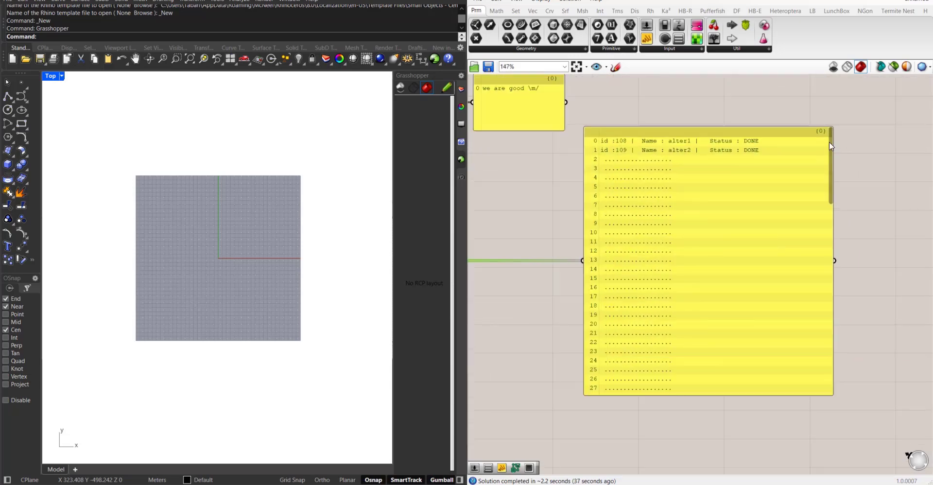
mouse_move(829, 142)
mouse_down()
mouse_move(832, 362)
mouse_move(829, 138)
mouse_up()
right_drag(751, 127, 818, 142)
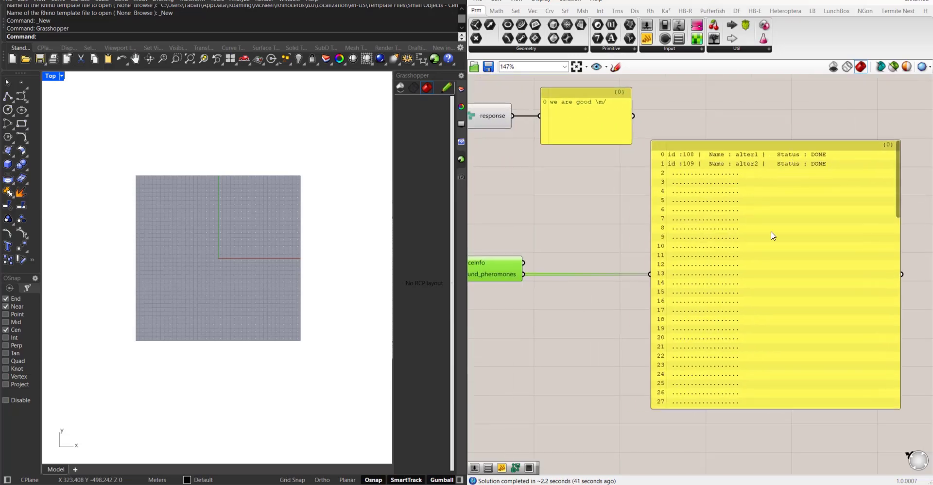
scroll(730, 180, up, 1)
right_drag(730, 181, 650, 149)
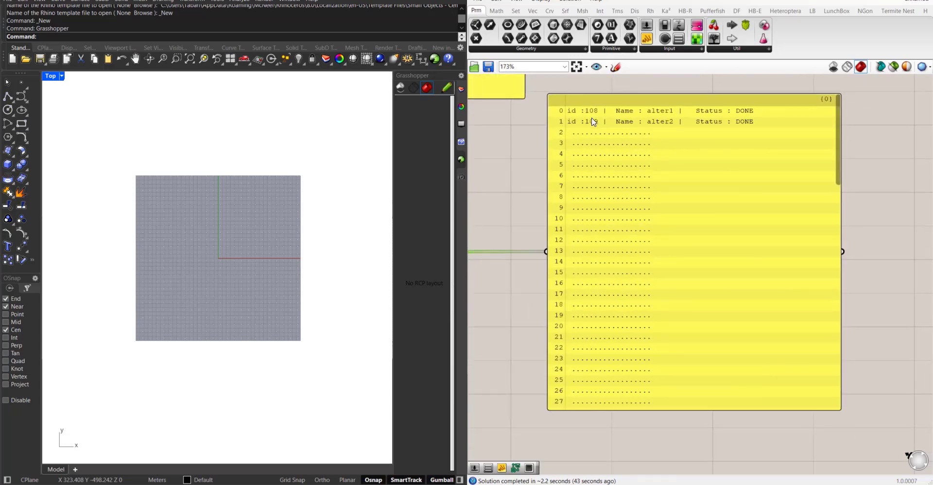
- Examine the IDs of the alter1 and alter2 mounds in the panel and the outputs of the call_project component
scroll(593, 122, up, 2)
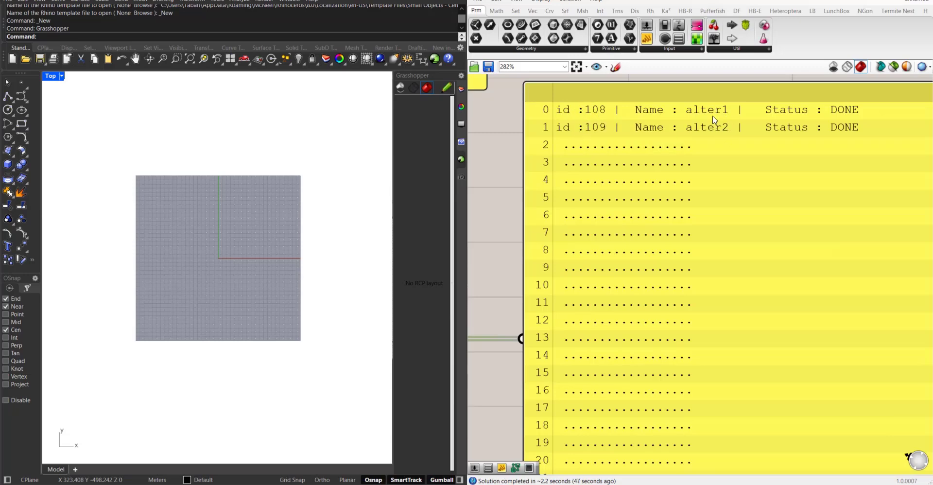
scroll(713, 122, down, 2)
scroll(770, 119, up, 1)
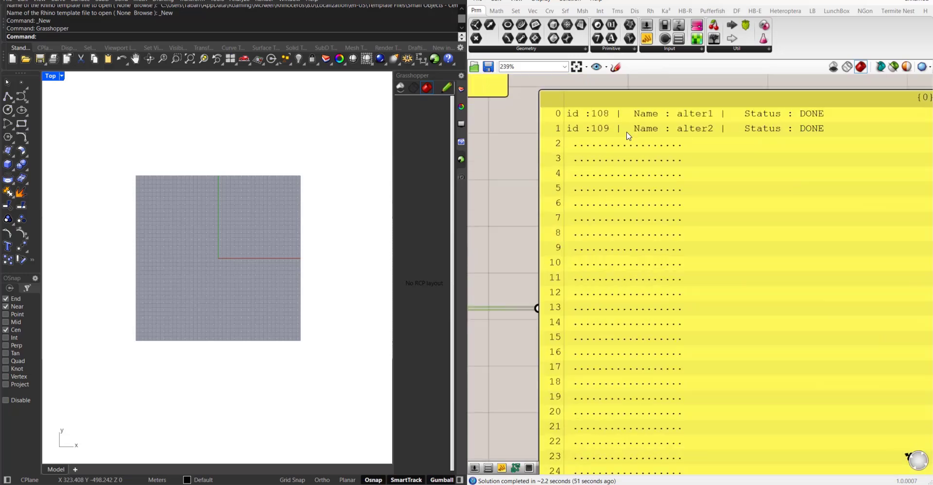
scroll(637, 132, down, 2)
scroll(658, 154, up, 3)
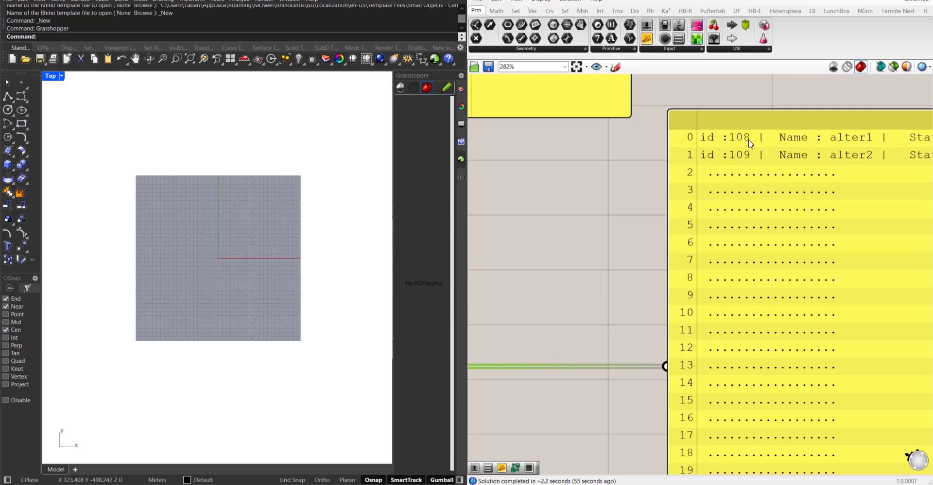
right_drag(788, 141, 678, 152)
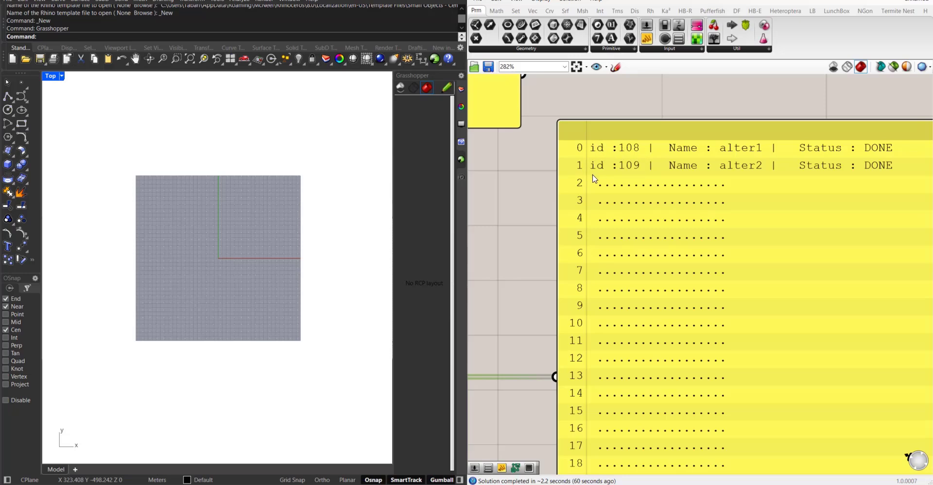
scroll(668, 169, down, 5)
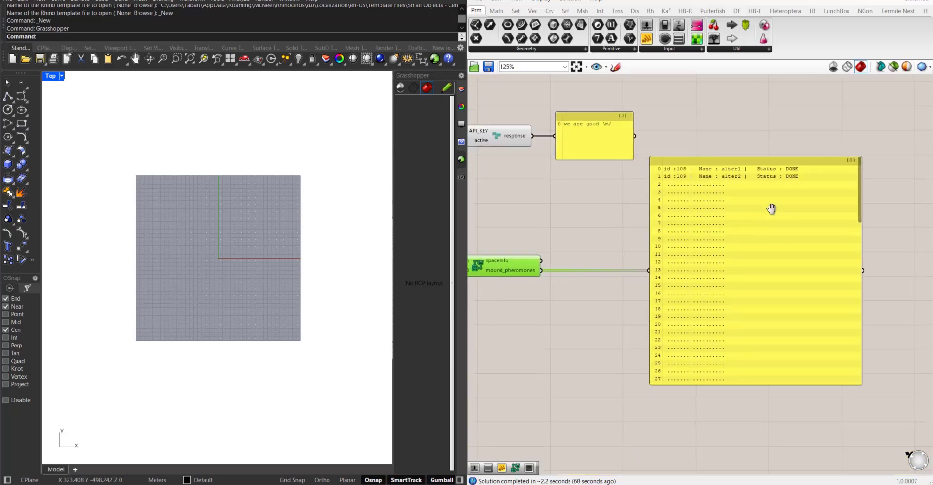
scroll(725, 228, up, 5)
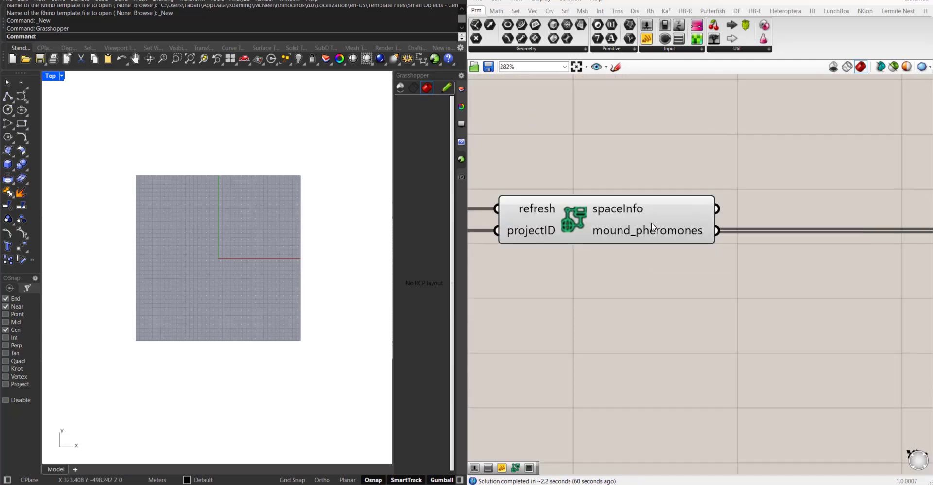
scroll(597, 214, down, 3)
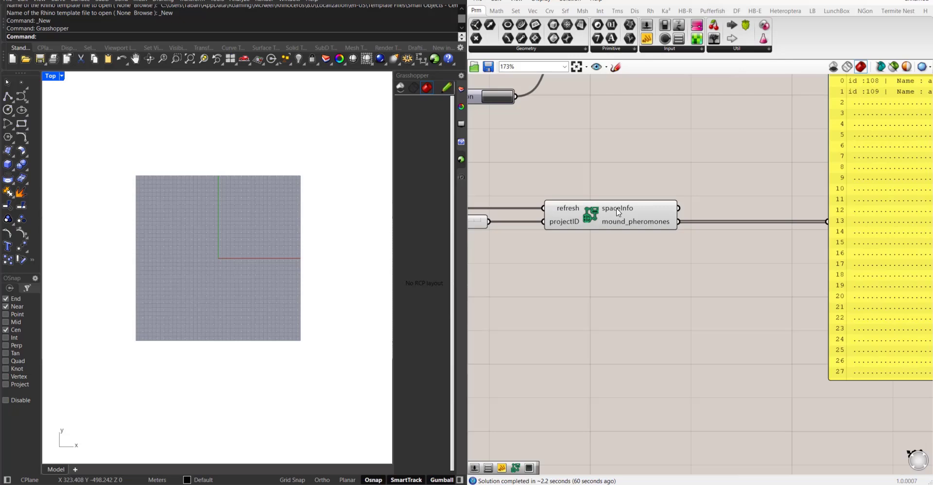
click(618, 209)
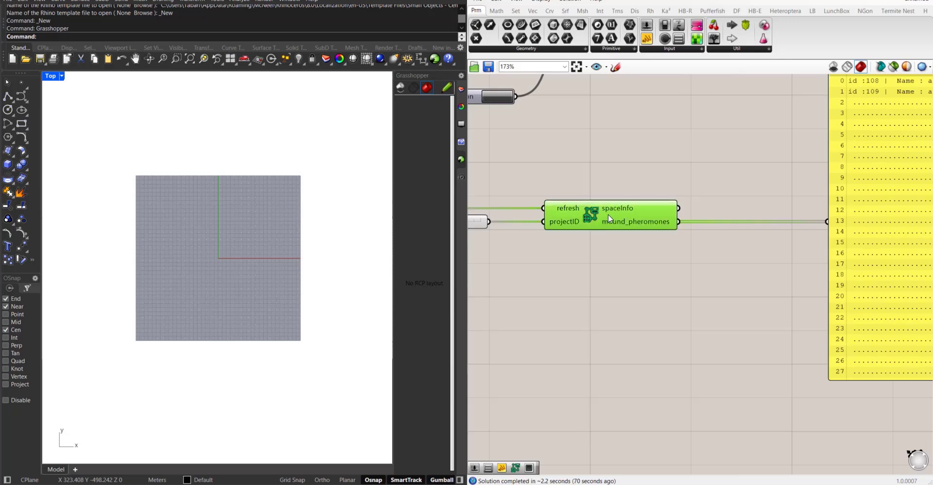
- Move the Button of the API key component close to its active input
scroll(632, 208, down, 2)
right_drag(640, 207, 718, 272)
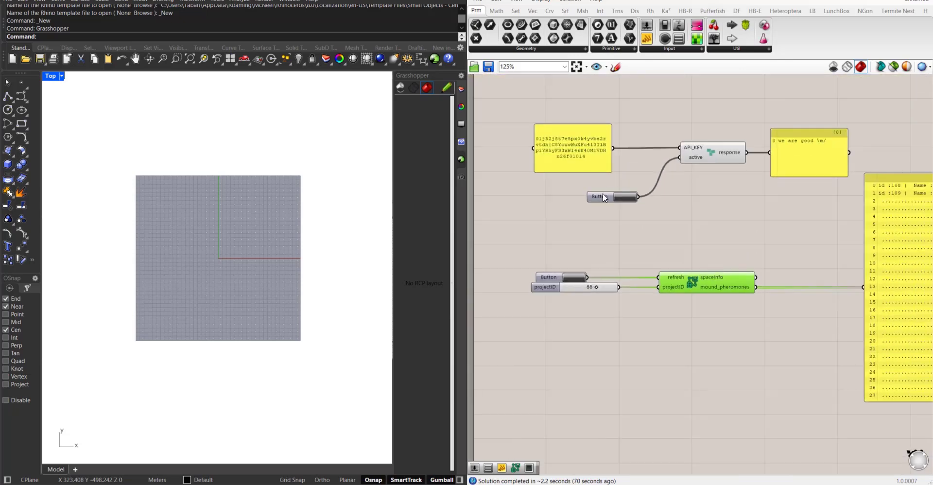
drag(603, 197, 640, 161)
right_drag(726, 216, 665, 201)
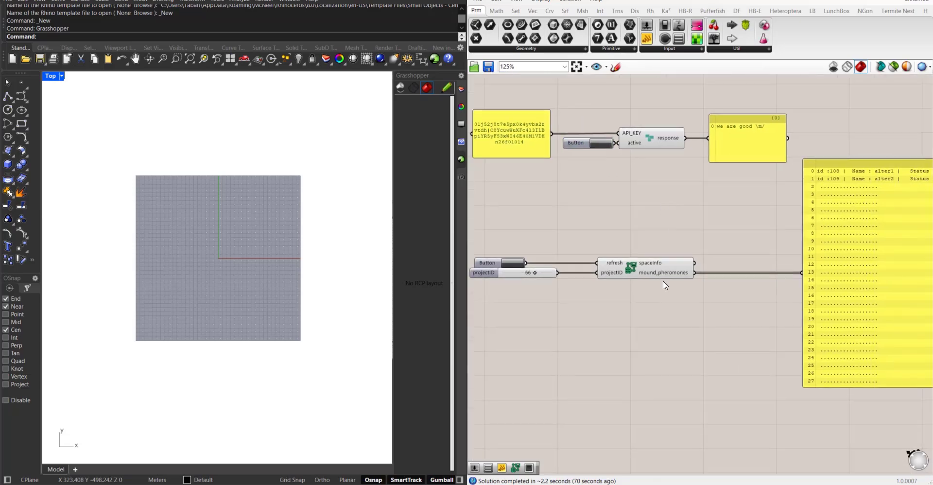
scroll(663, 266, up, 3)
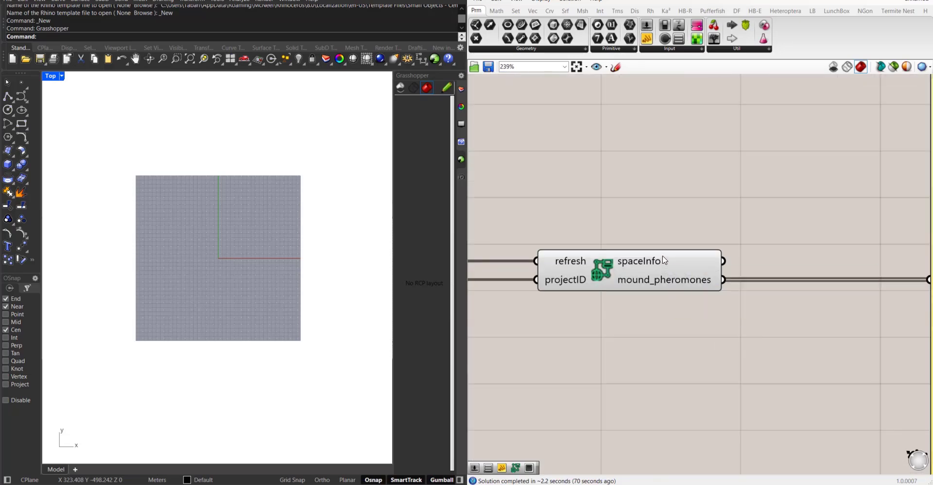
scroll(630, 271, down, 4)
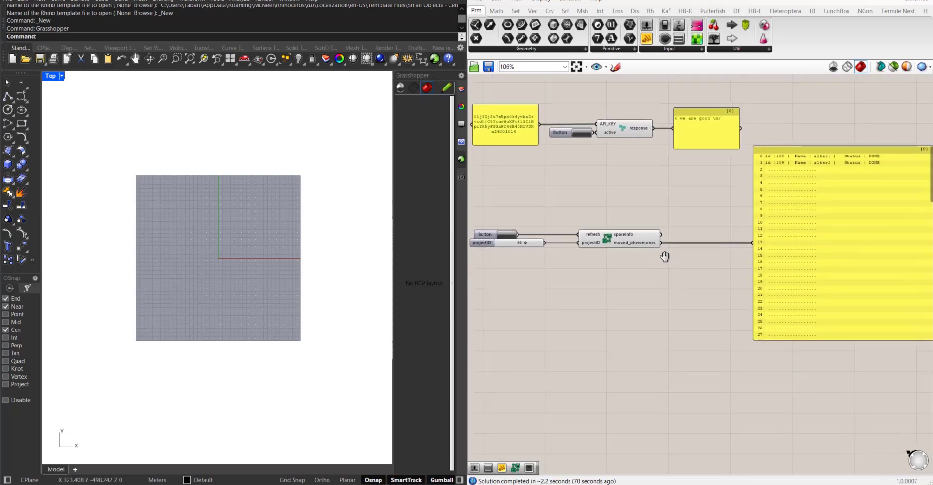
- Shorten the mound_pheromones panel to about nine visible rows and place it directly beside the call_project component
drag(835, 259, 768, 259)
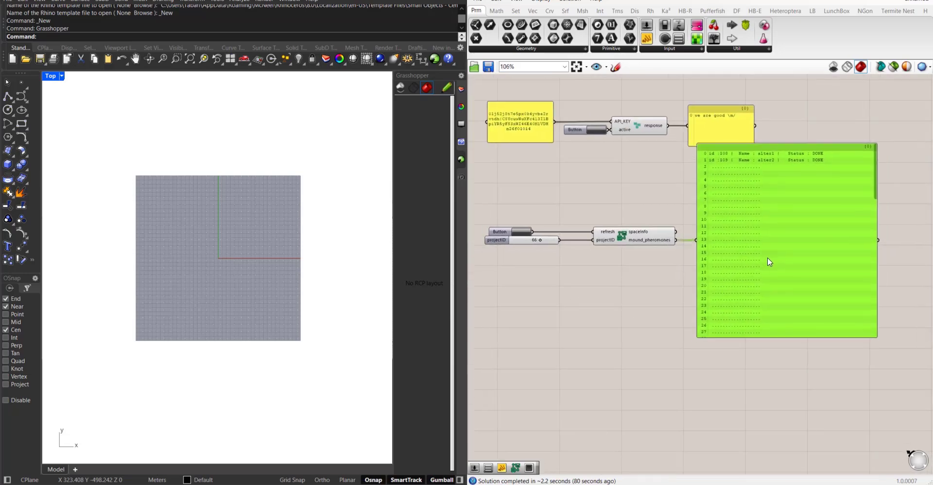
drag(852, 148, 835, 264)
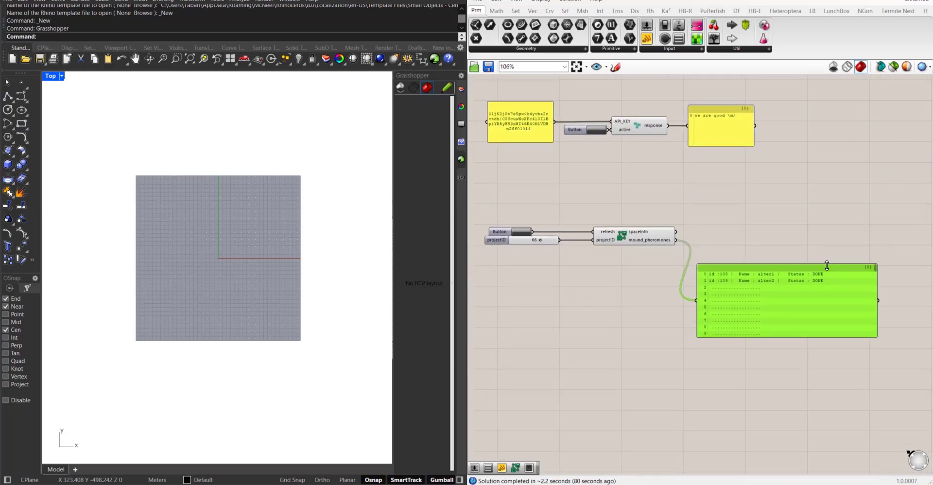
drag(756, 292, 746, 242)
click(739, 294)
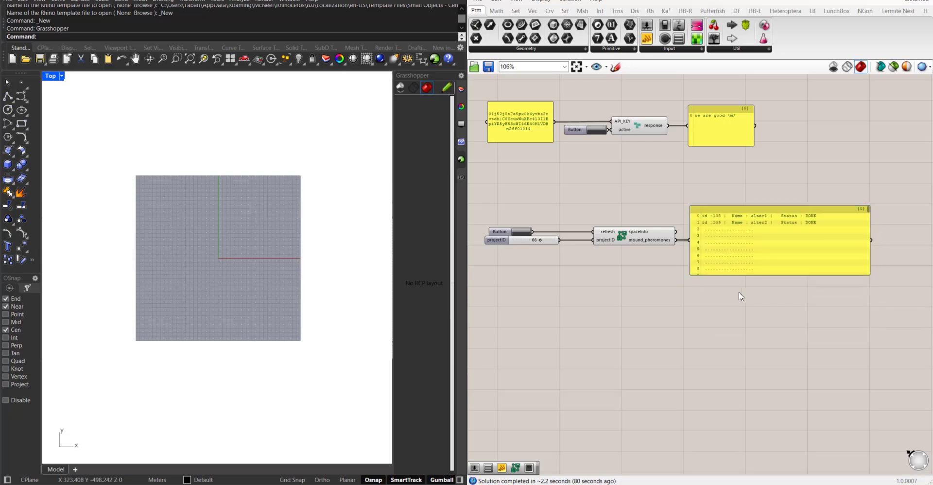
right_drag(739, 294, 771, 267)
mouse_move(288, 268)
right_down()
mouse_move(296, 259)
mouse_move(289, 268)
right_up()
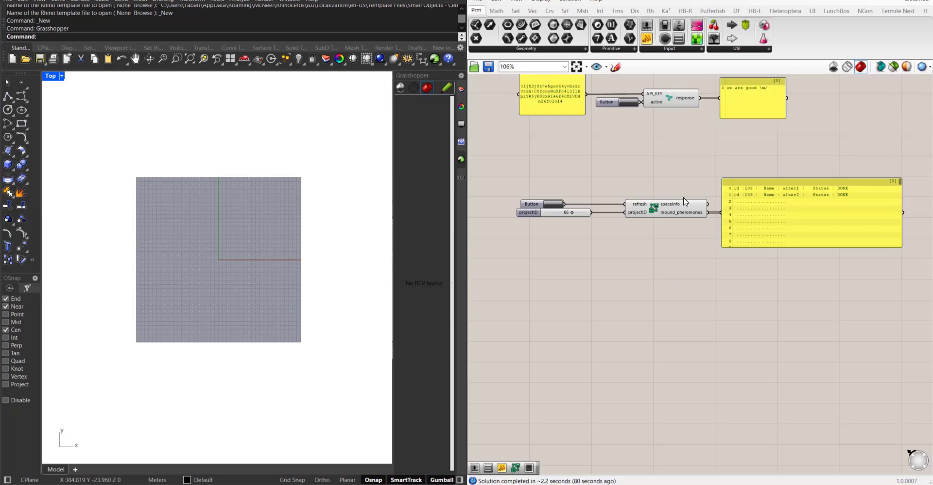
- Add the Termite Nest mound_retrive component to the canvas below call_project and its panel
scroll(674, 204, up, 1)
right_drag(678, 220, 721, 201)
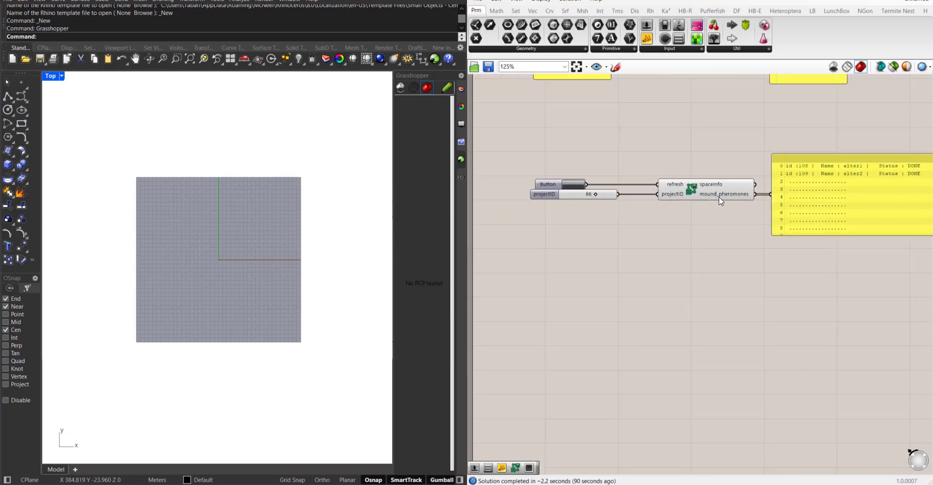
mouse_move(722, 195)
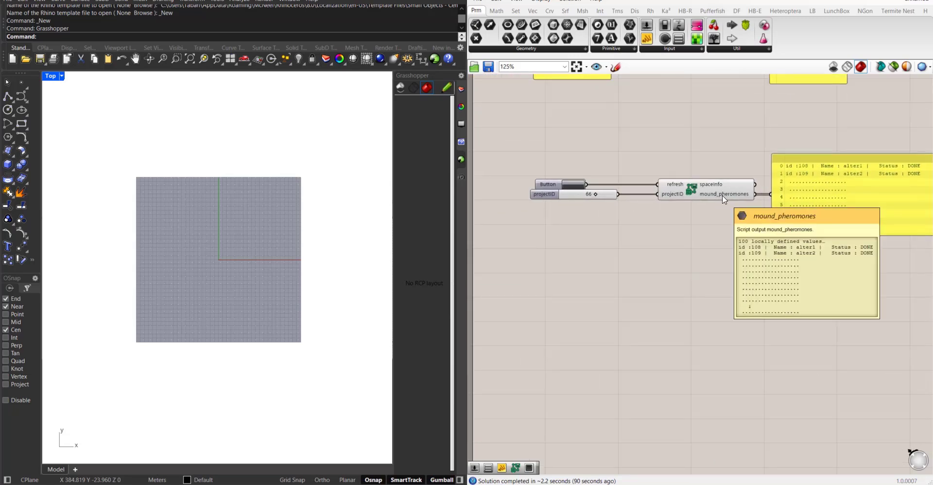
right_drag(768, 196, 741, 209)
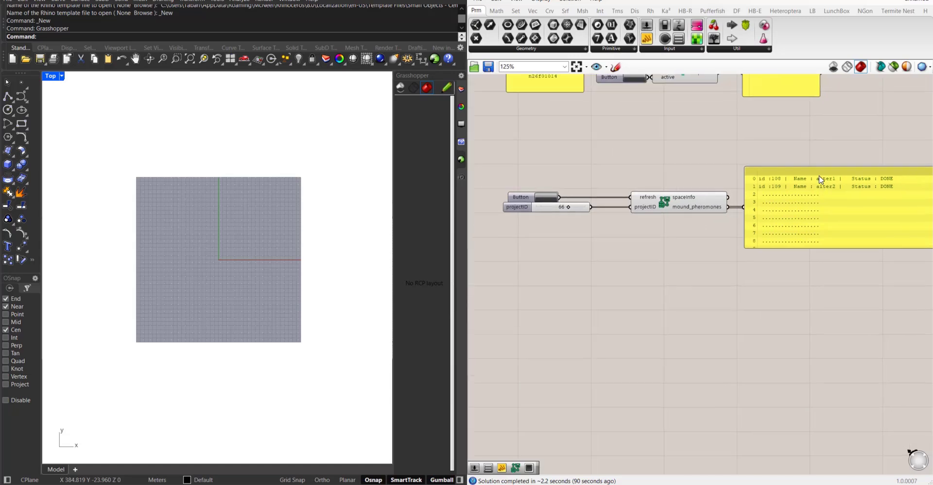
click(898, 11)
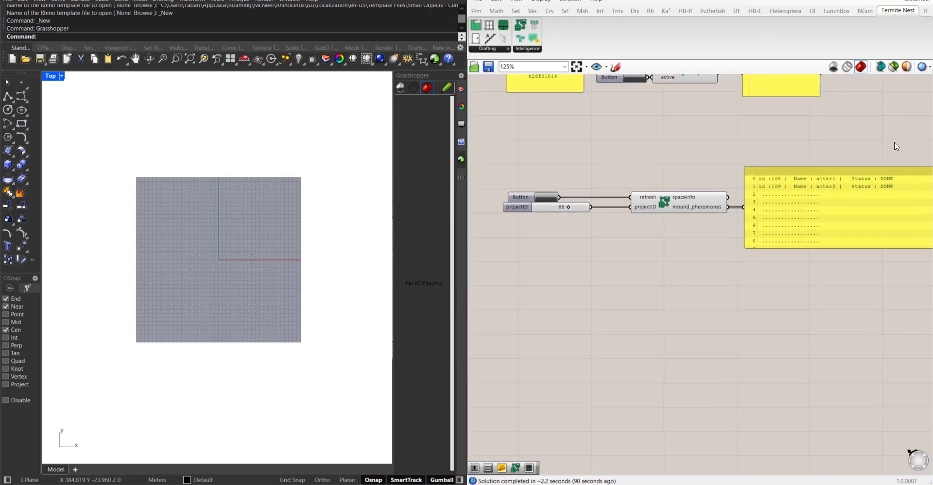
click(521, 50)
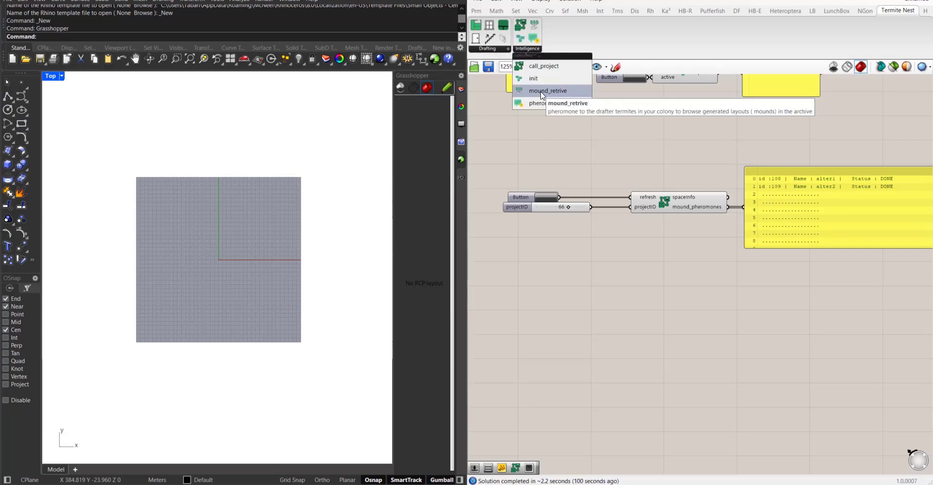
click(555, 94)
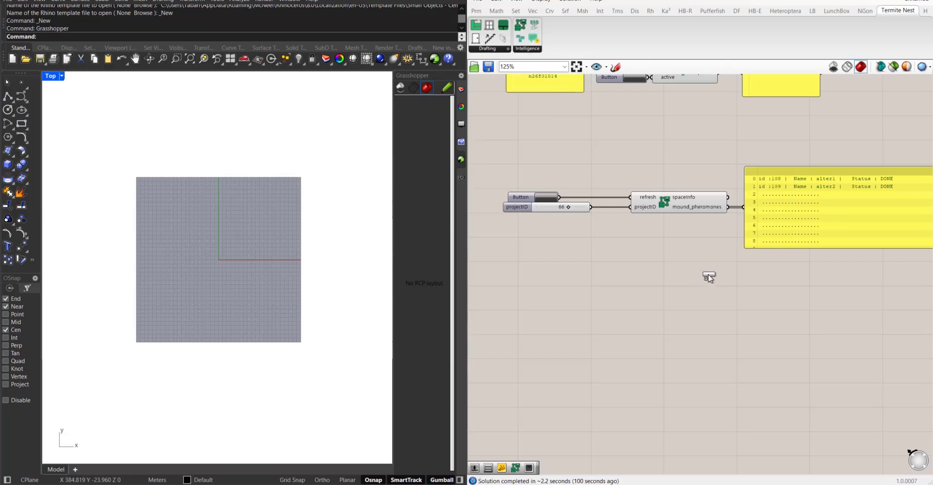
click(718, 260)
scroll(718, 260, up, 5)
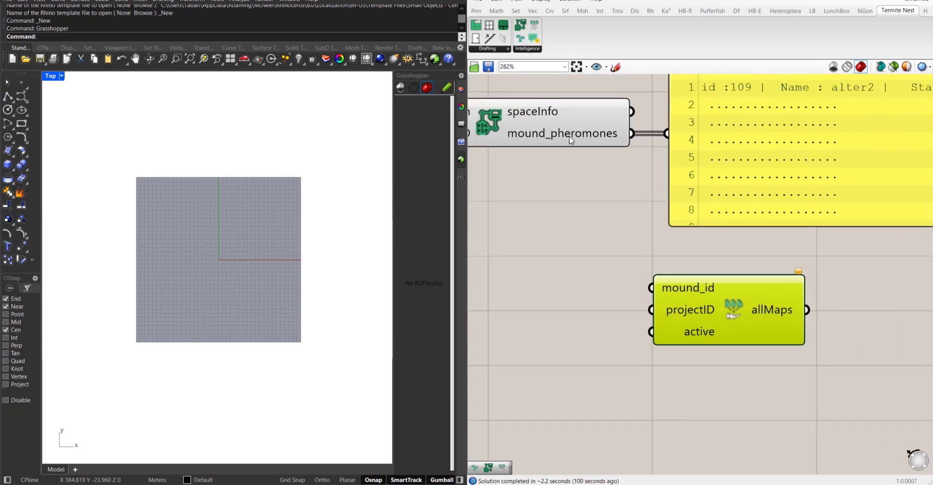
- Add a number slider set to 108 and connect it to the mound_id input of mound_retrive
scroll(570, 135, down, 3)
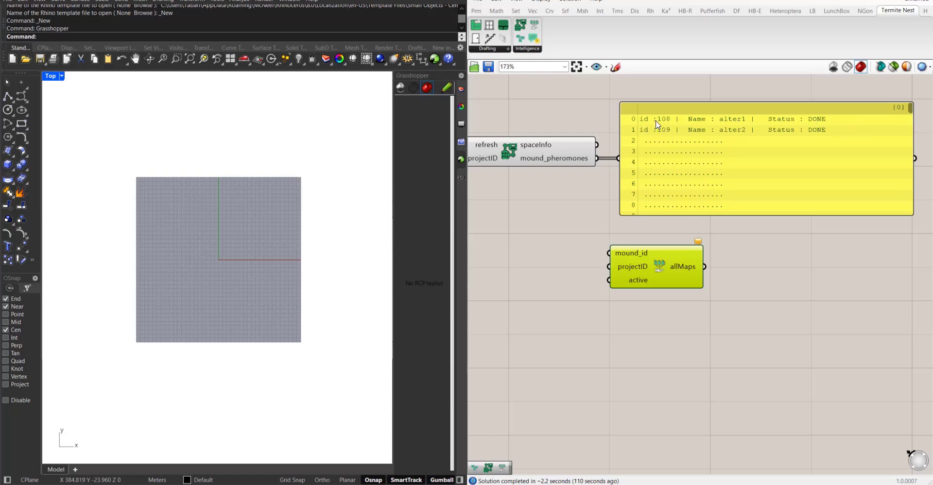
double_click(586, 261)
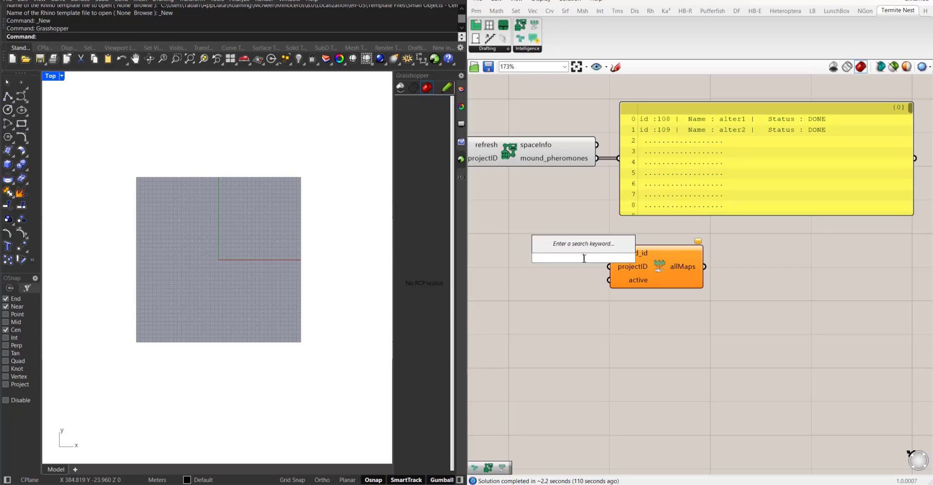
text(108)
key(Return)
drag(608, 258, 584, 263)
scroll(600, 251, up, 3)
click(603, 291)
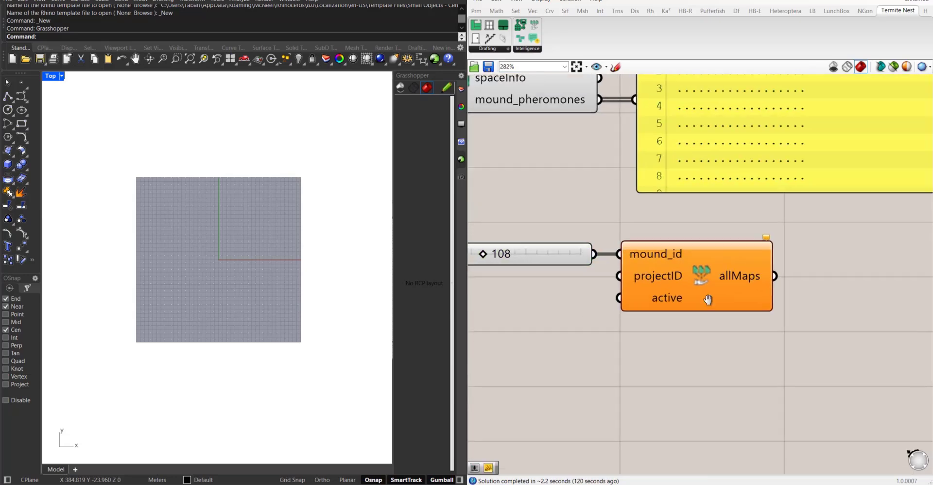
- Connect the existing projectID slider to the projectID input of mound_retrive
scroll(852, 267, down, 4)
scroll(838, 270, up, 1)
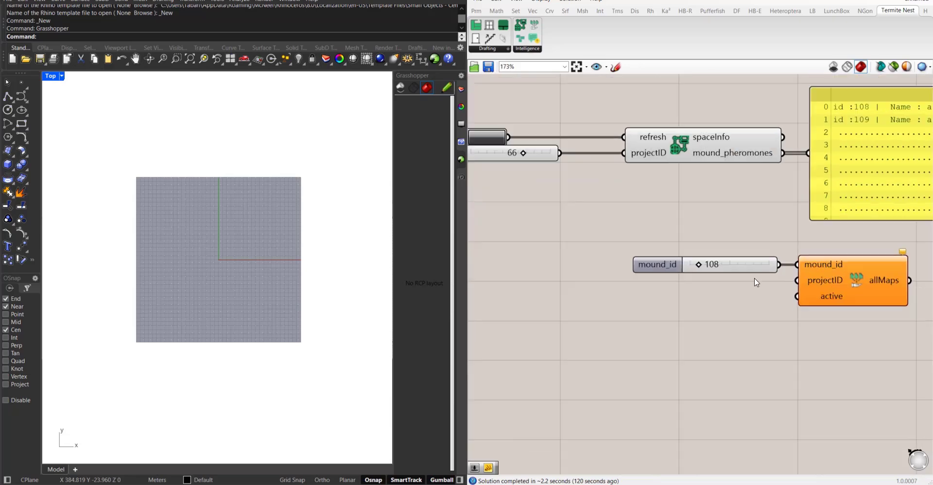
mouse_move(623, 191)
mouse_down()
mouse_move(756, 348)
mouse_move(819, 302)
mouse_up()
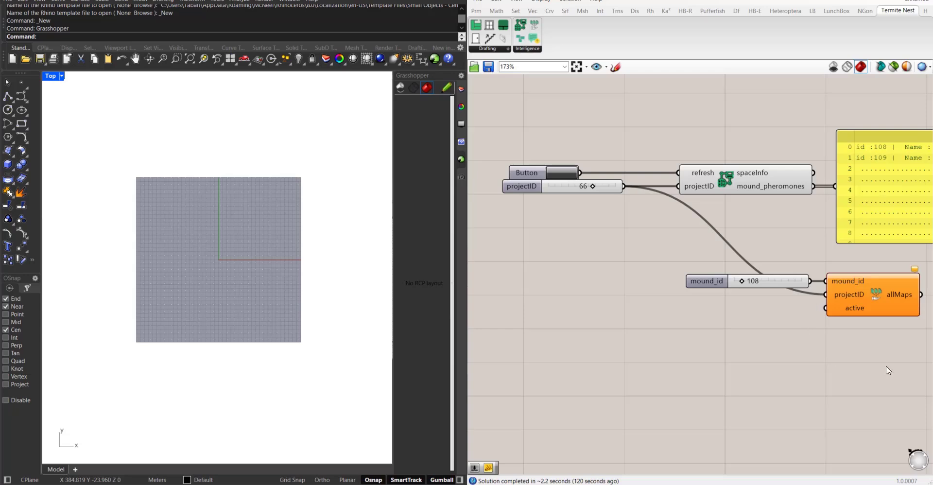
- Add a Button below the mound_id slider and connect it to the active input of mound_retrive
right_drag(862, 343, 704, 341)
scroll(703, 315, up, 2)
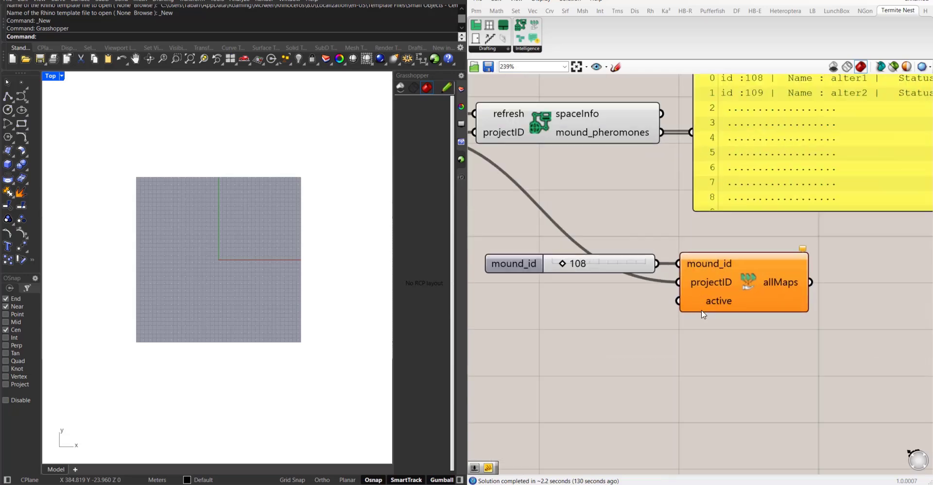
double_click(607, 337)
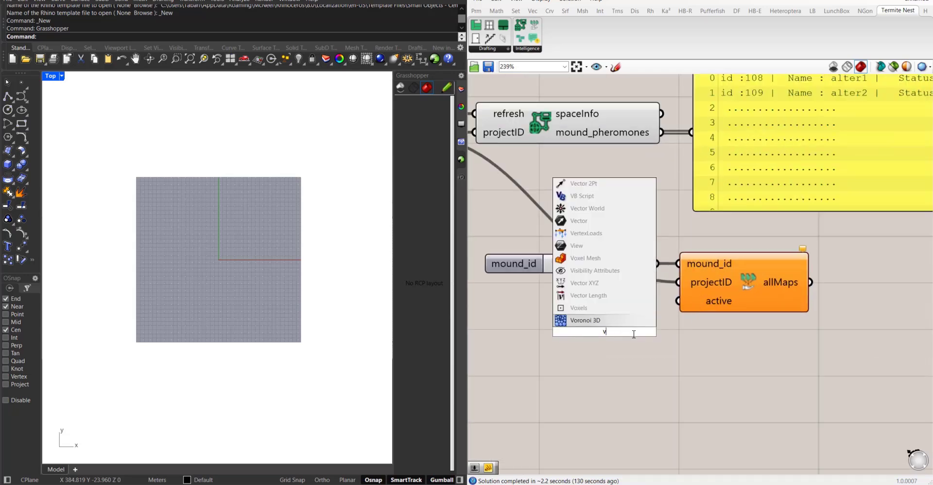
text(button)
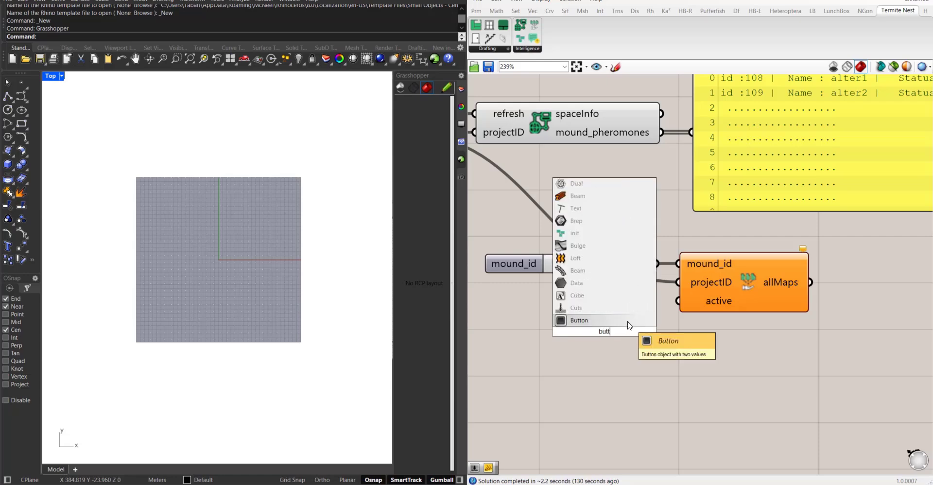
key(Return)
drag(675, 305, 569, 302)
- Inspect the allMaps output of mound_retrive and shift its Button slightly away from the active input
scroll(632, 291, down, 3)
scroll(686, 300, up, 3)
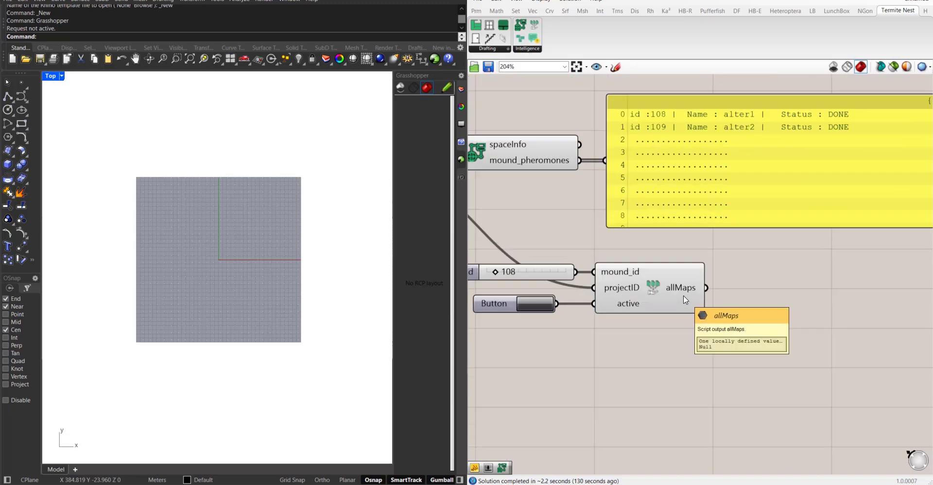
scroll(729, 282, down, 2)
scroll(706, 330, up, 1)
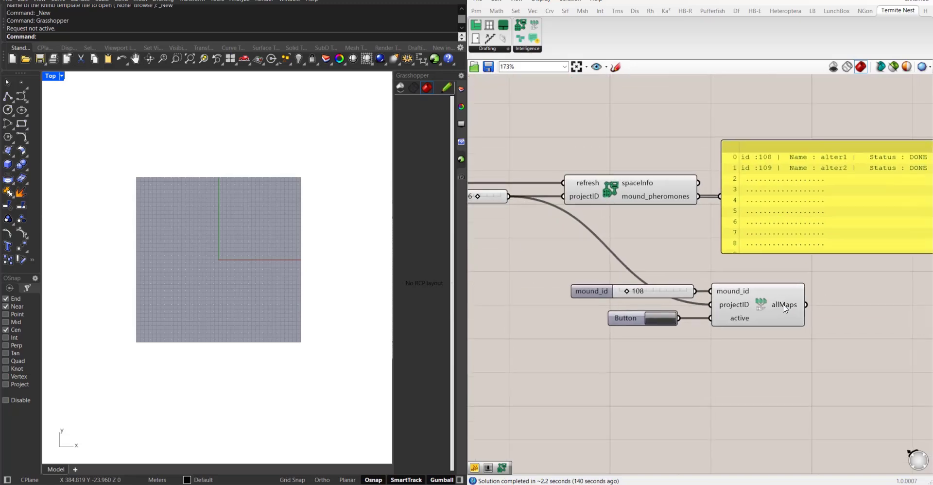
scroll(692, 334, up, 2)
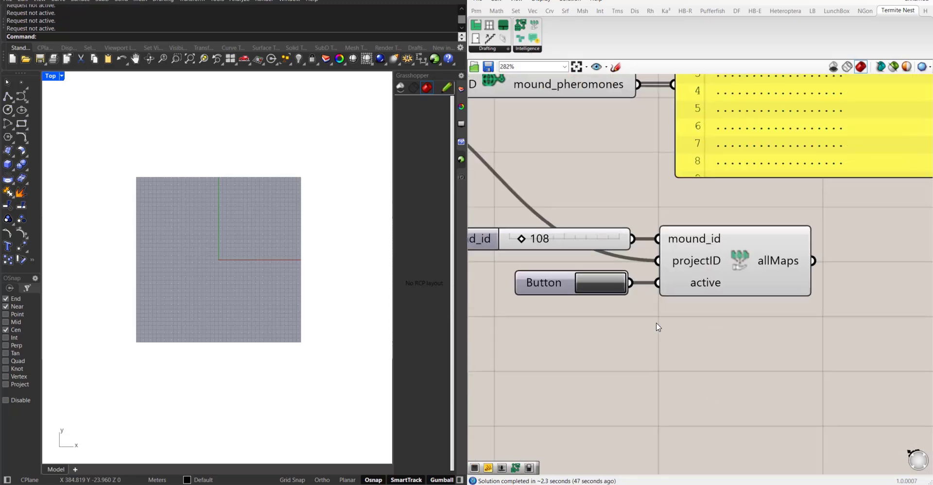
drag(537, 286, 527, 286)
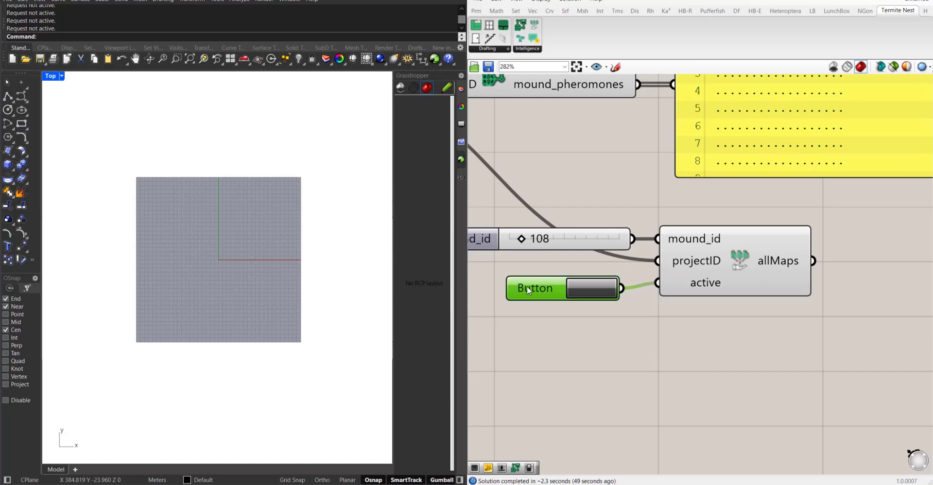
- Add a Boolean Toggle below the Button, connect it to the active input of mound_retrive in place of the Button and set it to True
click(562, 333)
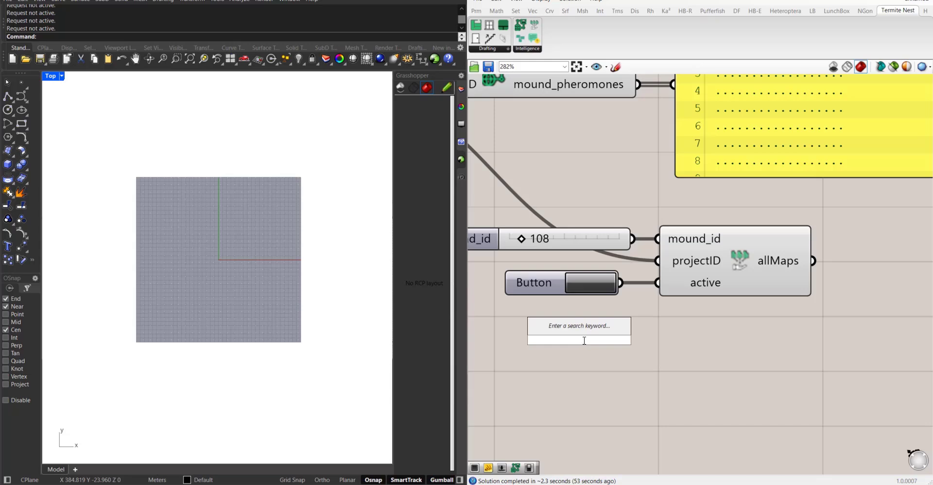
text(tog)
click(629, 309)
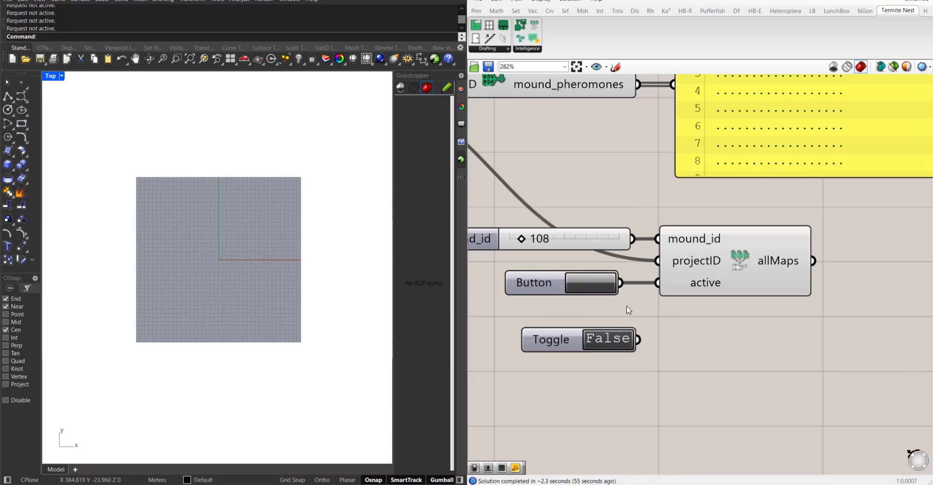
drag(560, 346, 544, 337)
drag(657, 283, 638, 328)
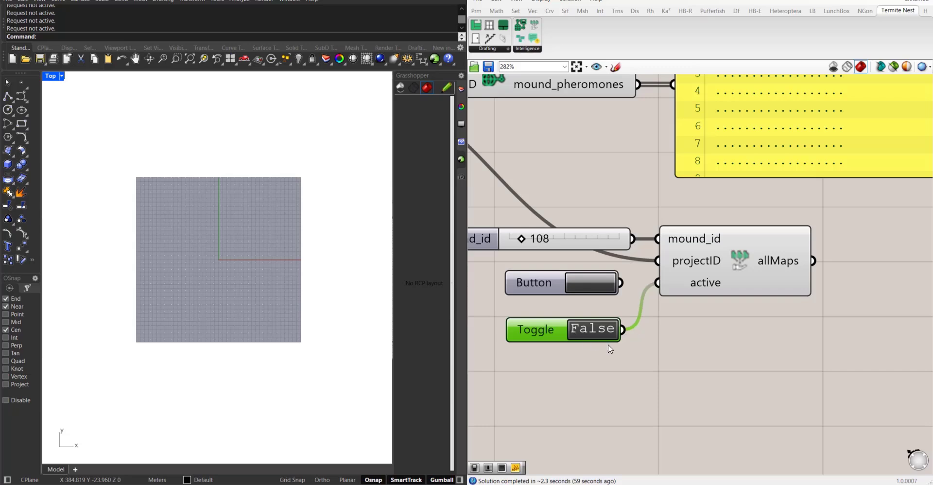
scroll(617, 358, down, 2)
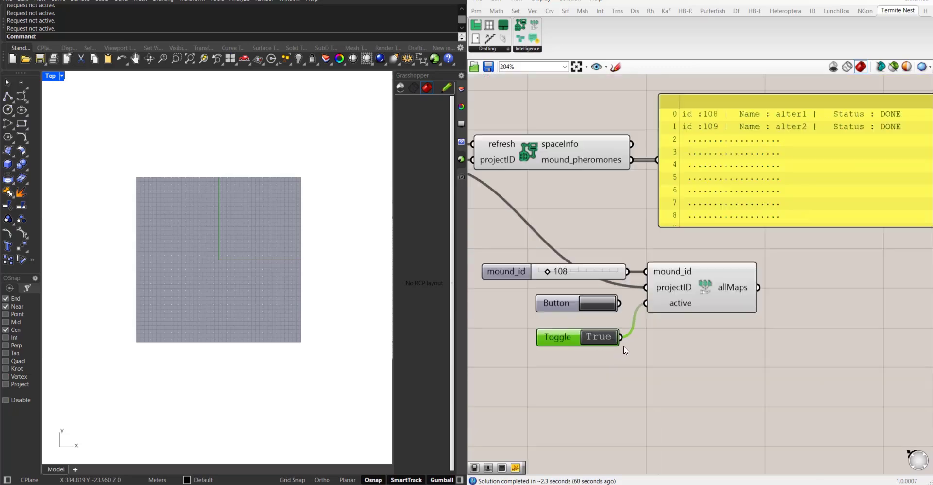
- Delete the unused Button and move the Toggle up into its place beneath the mound_id slider
click(574, 305)
key(Delete)
mouse_move(747, 290)
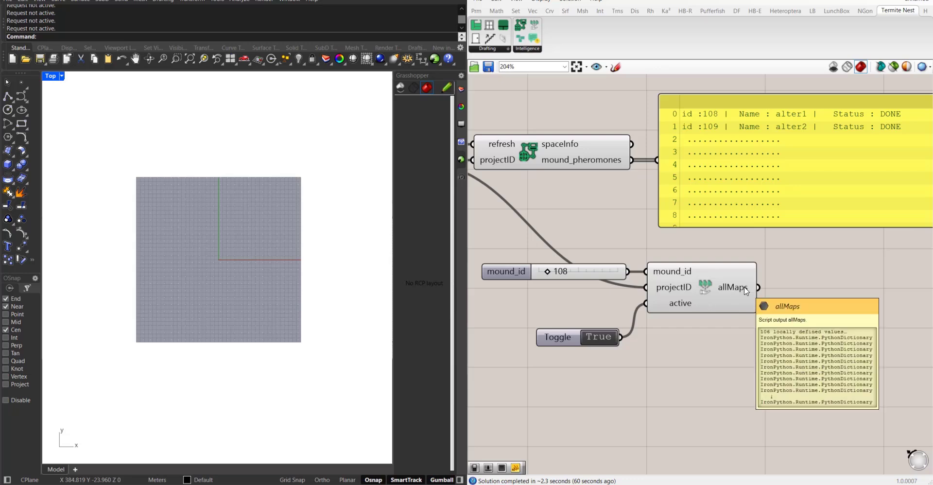
drag(569, 333, 564, 306)
- Examine the allMaps output of mound_retrive and the mound ids and names listed in the yellow panel
scroll(645, 299, down, 3)
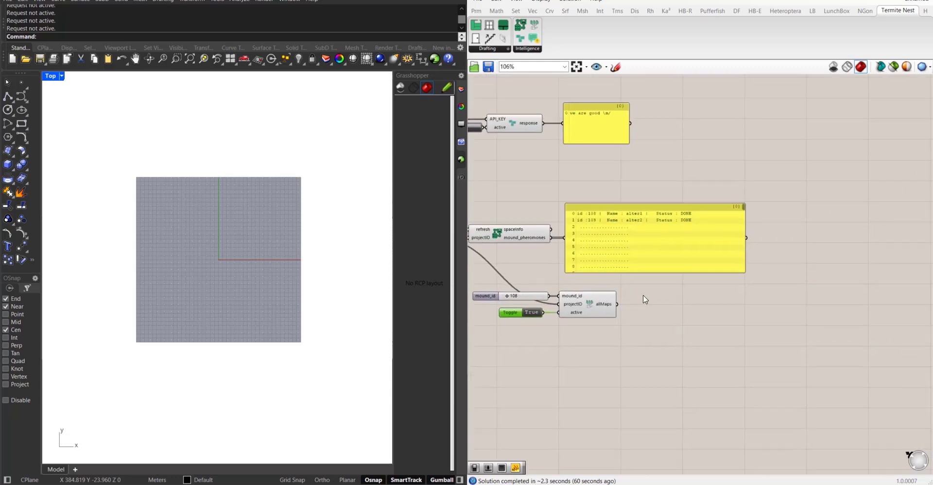
scroll(632, 302, up, 2)
mouse_move(607, 345)
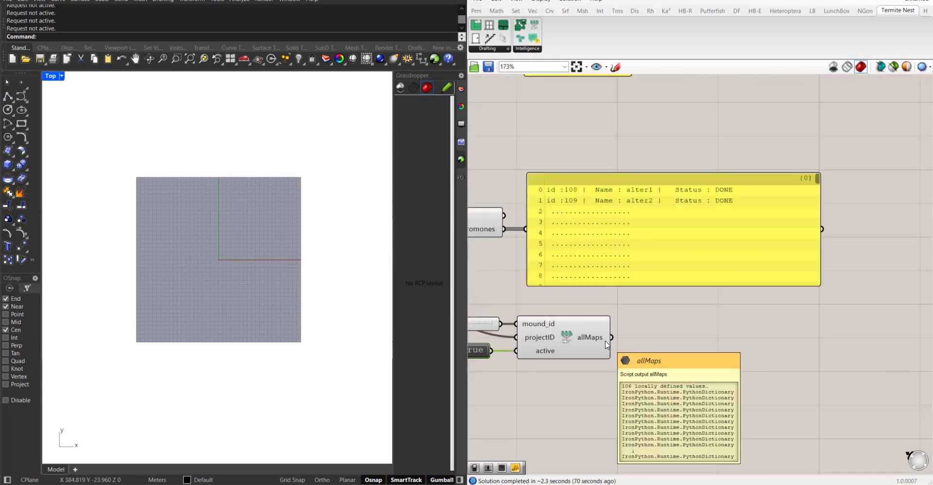
right_drag(607, 345, 837, 340)
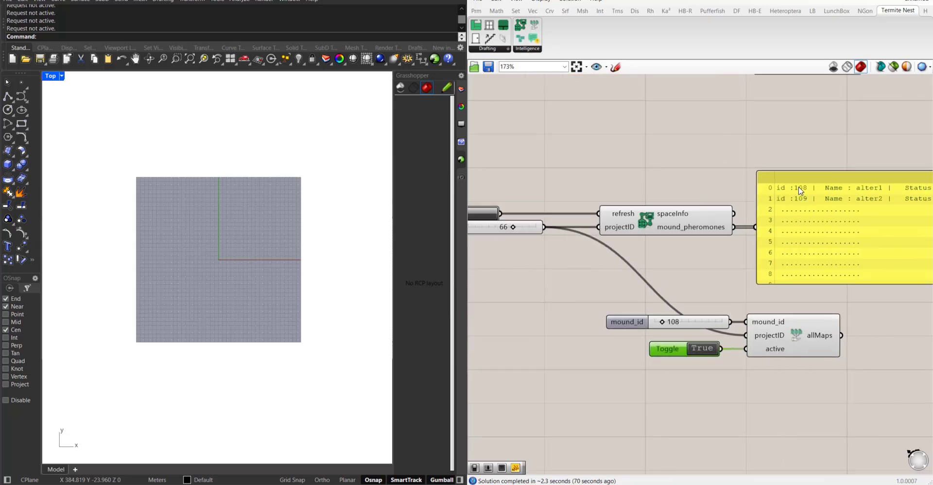
right_drag(801, 190, 701, 203)
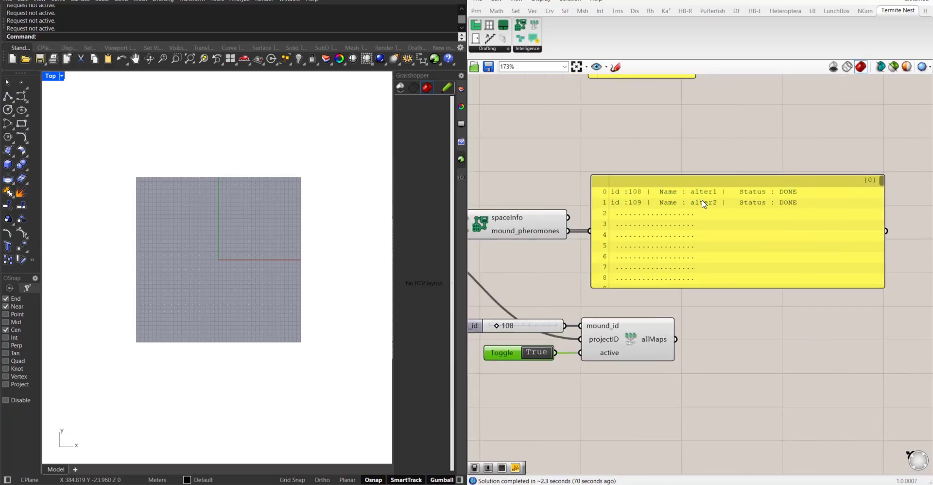
scroll(703, 203, down, 2)
right_drag(705, 294, 630, 237)
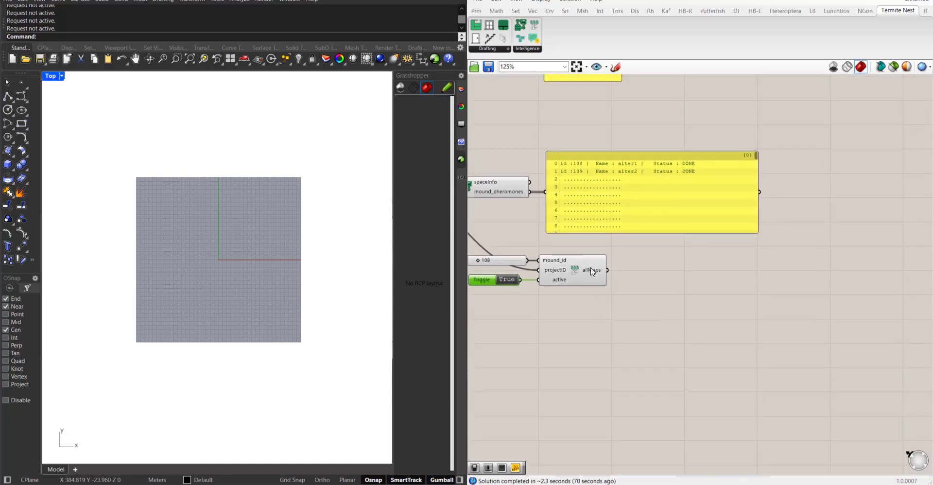
click(527, 49)
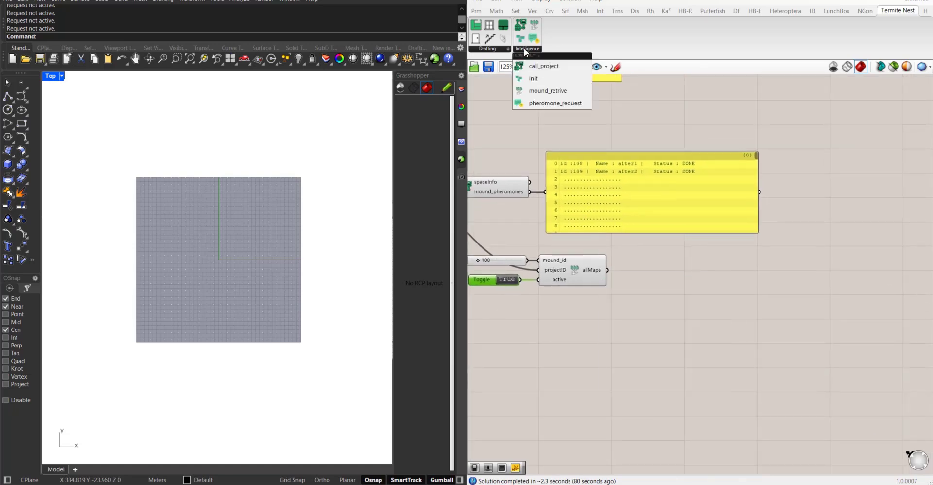
click(664, 305)
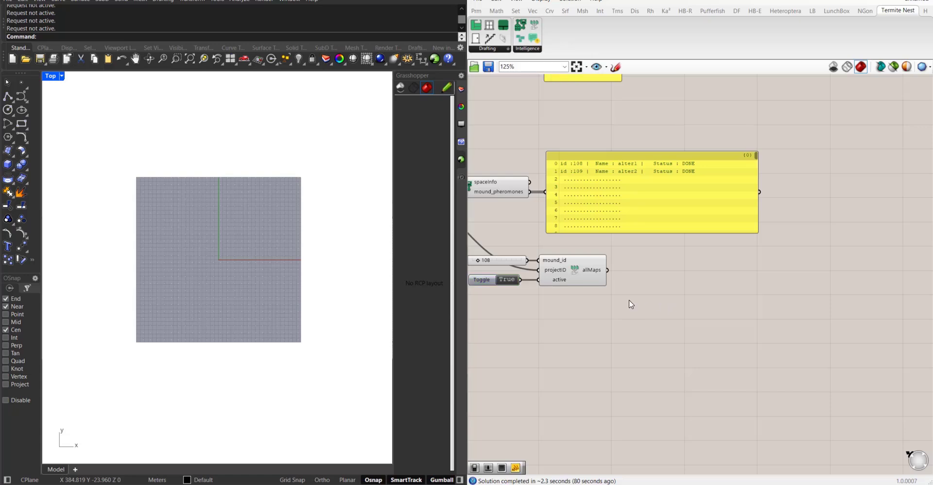
- Add a Termite Nest layout component beside mound_retrive, connect allMaps to its maps input and align the two components
scroll(636, 275, up, 3)
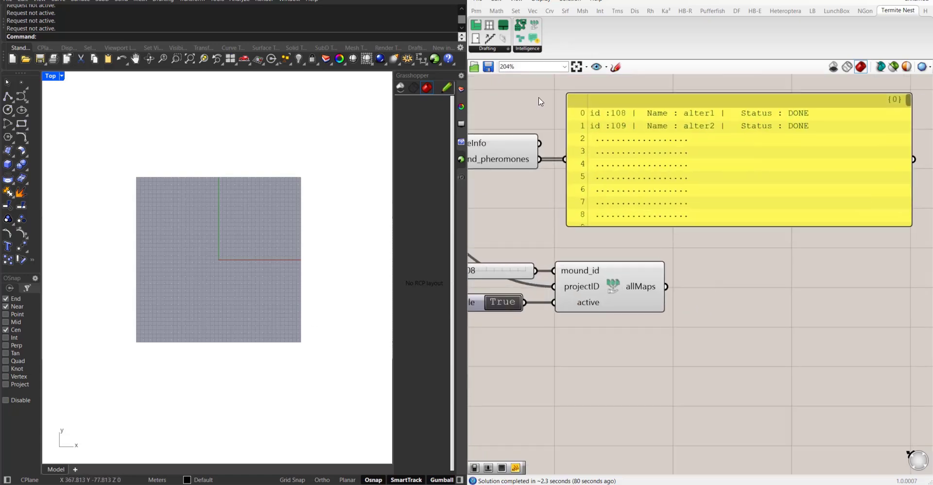
click(494, 52)
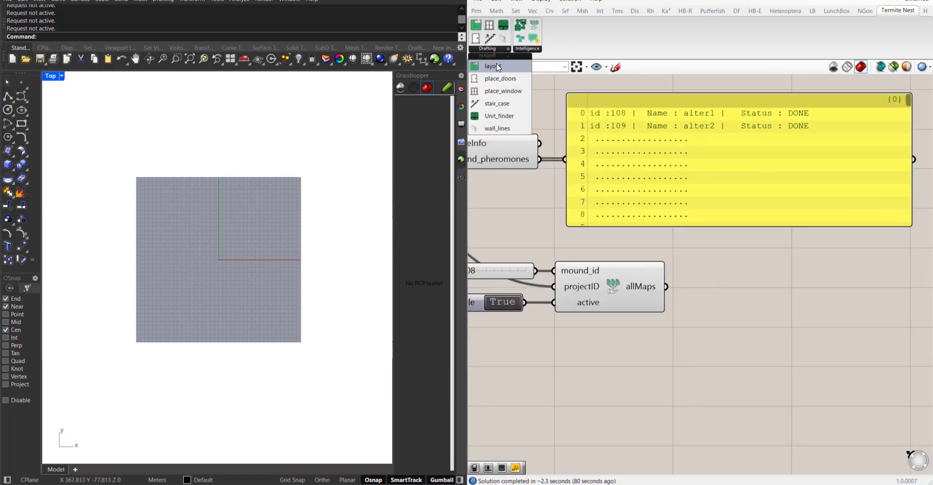
drag(497, 63, 773, 320)
click(766, 317)
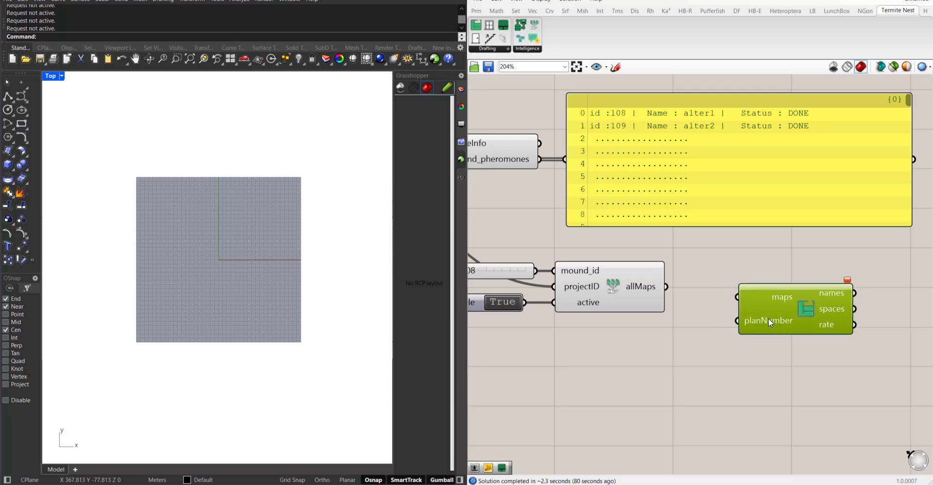
right_drag(657, 362, 616, 343)
click(616, 344)
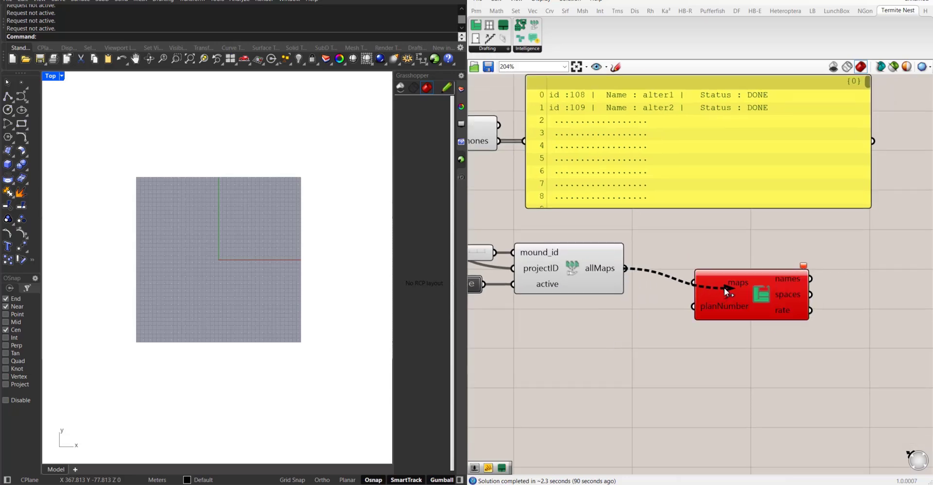
drag(625, 268, 760, 284)
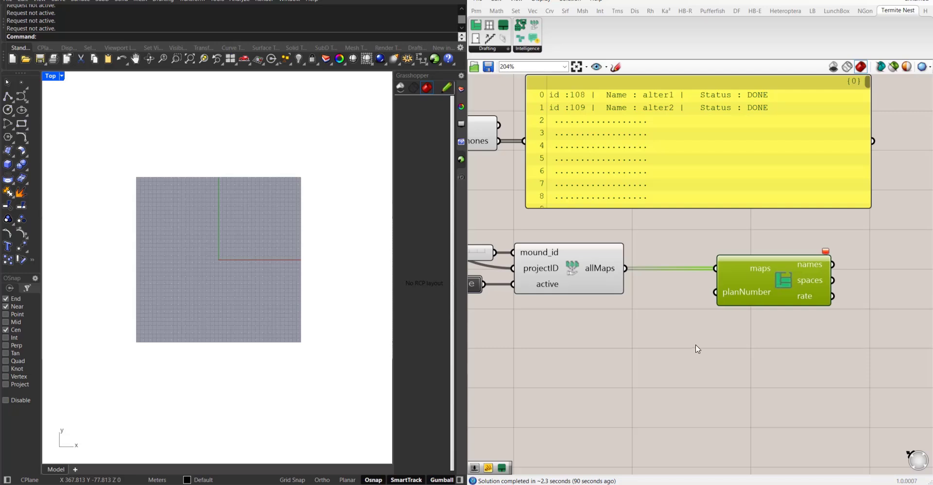
click(698, 349)
- Add a number slider below mound_retrive and connect it to the planNumber input of the layout component
mouse_move(804, 245)
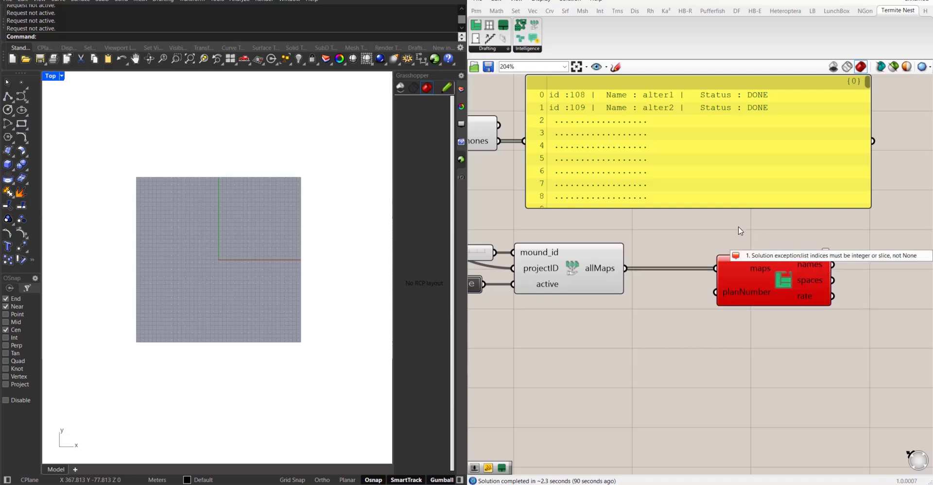
double_click(654, 327)
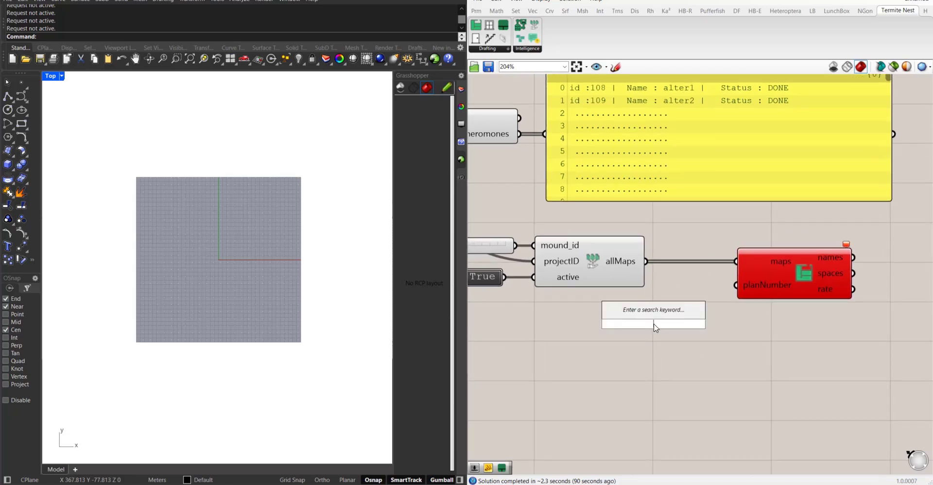
text(slider)
key(Return)
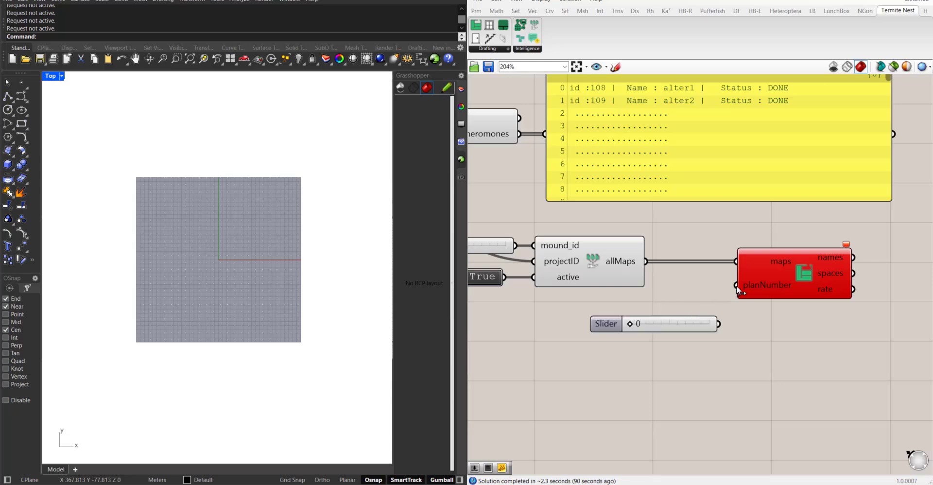
drag(736, 285, 683, 328)
- Zoom the Rhino Top view to the layout component's floor plan preview and hide the construction grid
middle_click(802, 268)
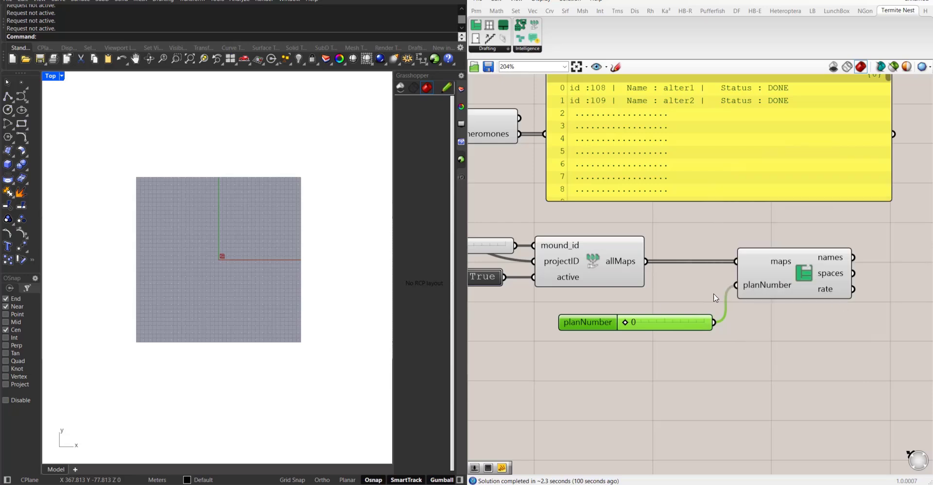
click(812, 276)
middle_click(813, 276)
click(847, 307)
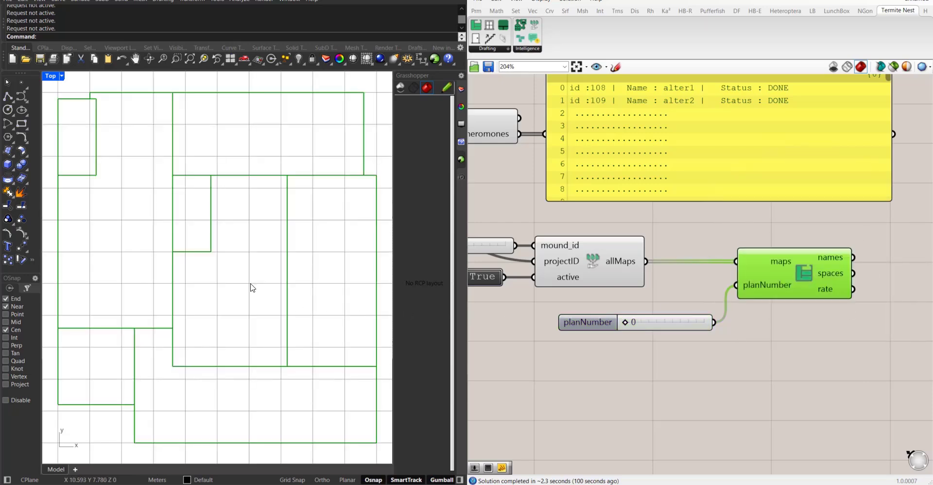
scroll(252, 287, down, 4)
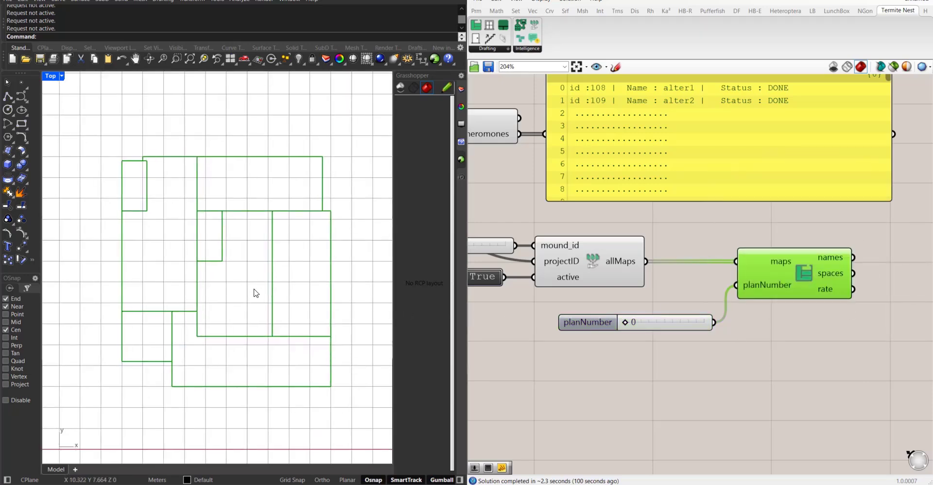
key(F7)
right_drag(263, 288, 252, 292)
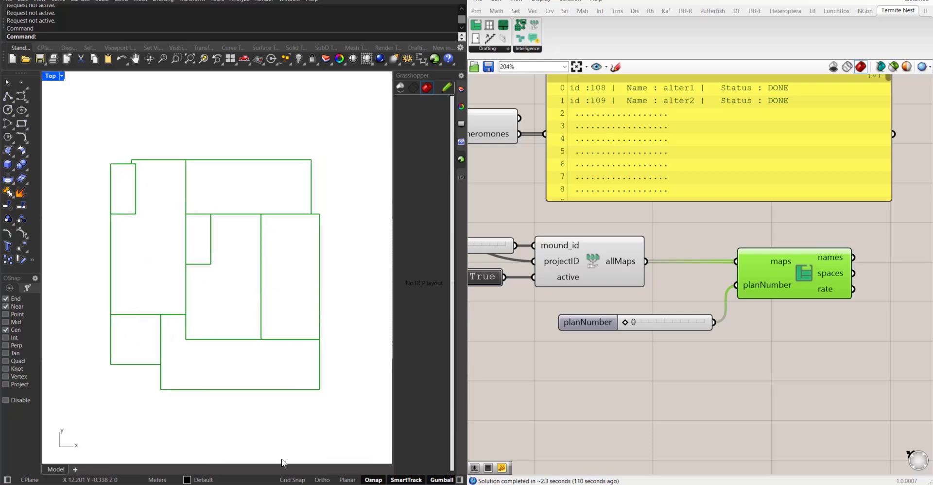
- Switch to the Termite dashboard in the browser, open mound alter1's drawing to compare its plan, and return to Grasshopper
key(alt+Tab)
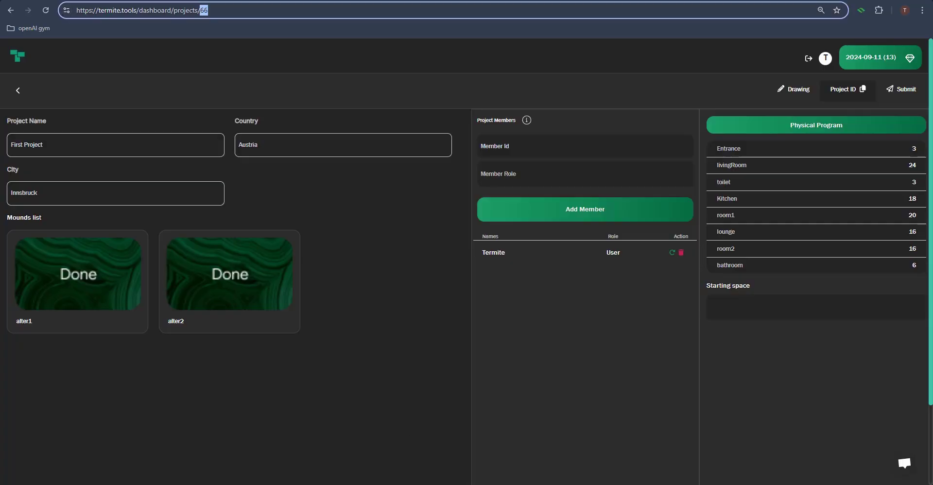
click(38, 293)
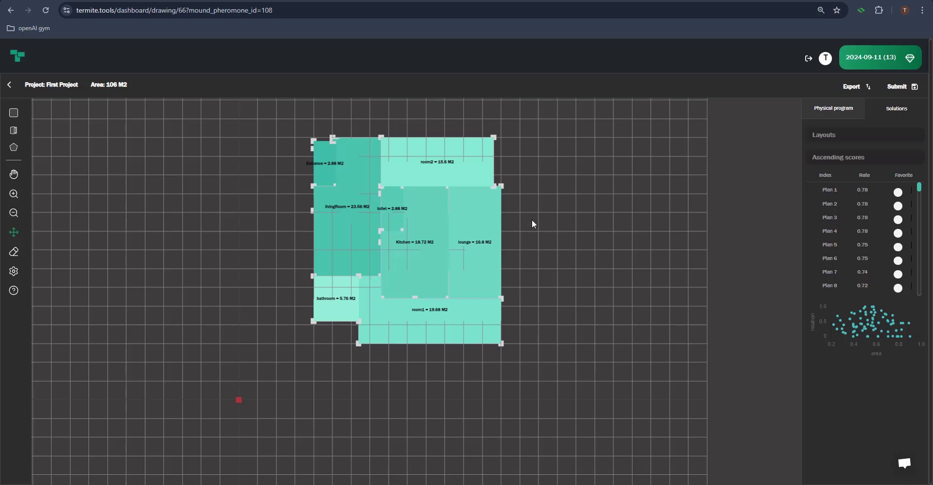
drag(592, 227, 560, 250)
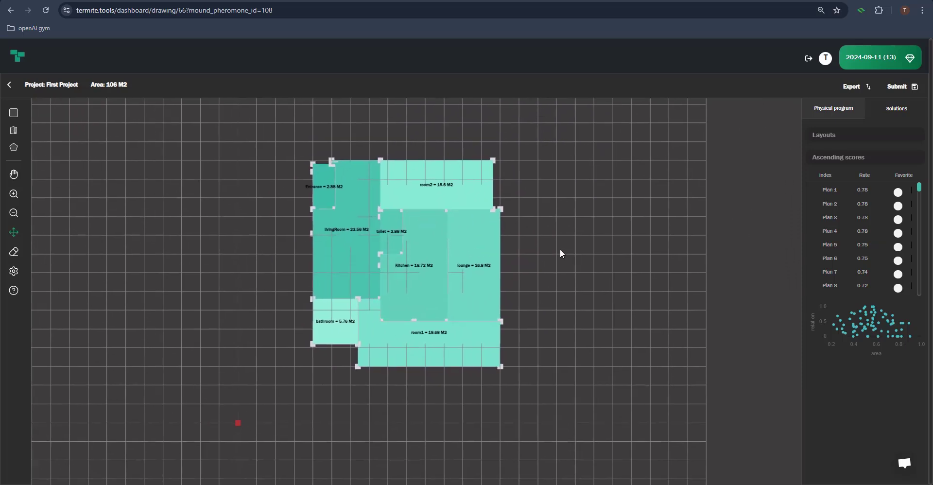
key(alt+Tab)
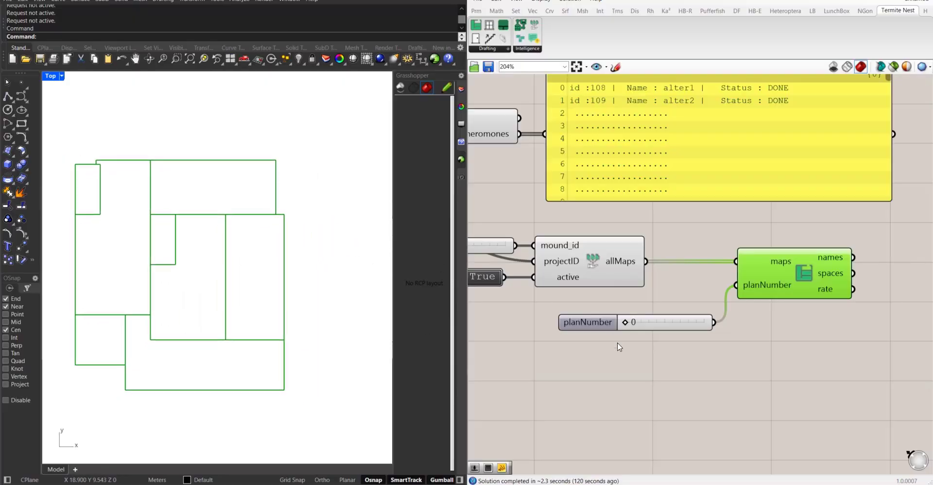
- Deselect the layout component and move the planNumber slider farther away from it, beneath mound_retrive
click(618, 286)
mouse_move(619, 285)
right_down()
mouse_move(677, 281)
mouse_move(630, 279)
right_up()
right_drag(718, 321, 684, 374)
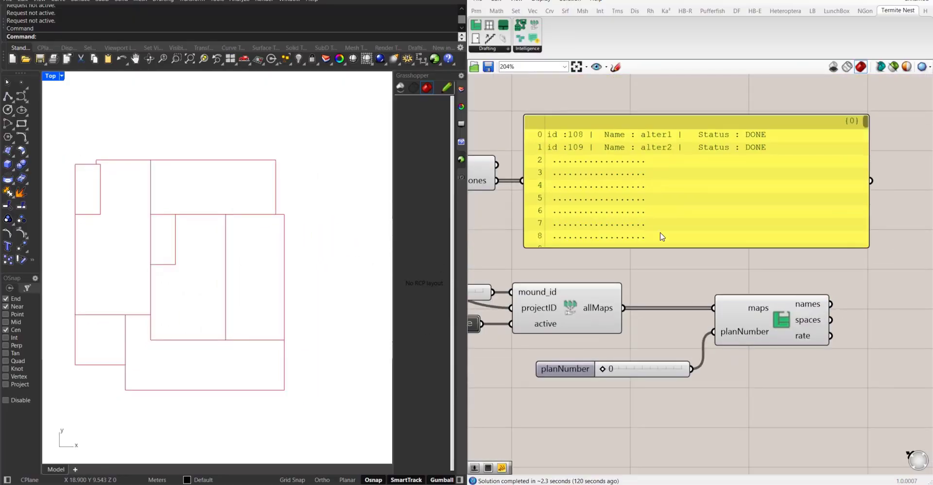
right_drag(828, 385, 838, 347)
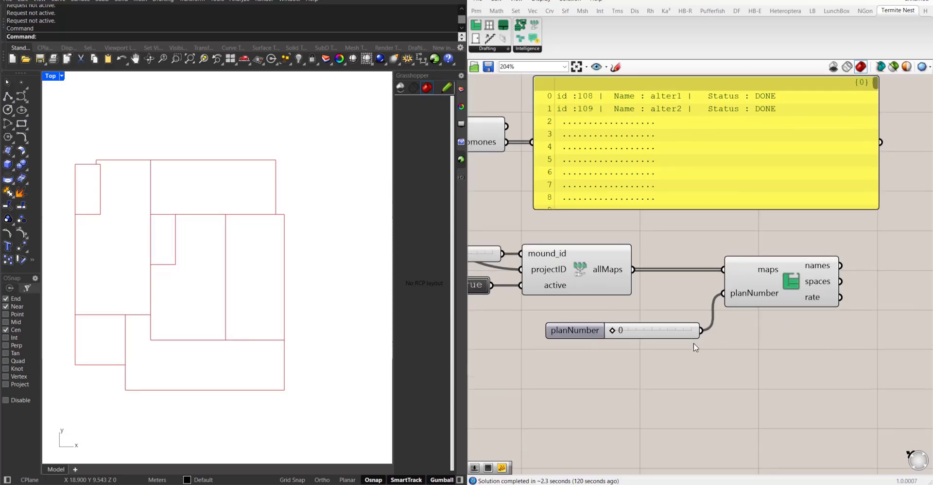
drag(684, 329, 635, 316)
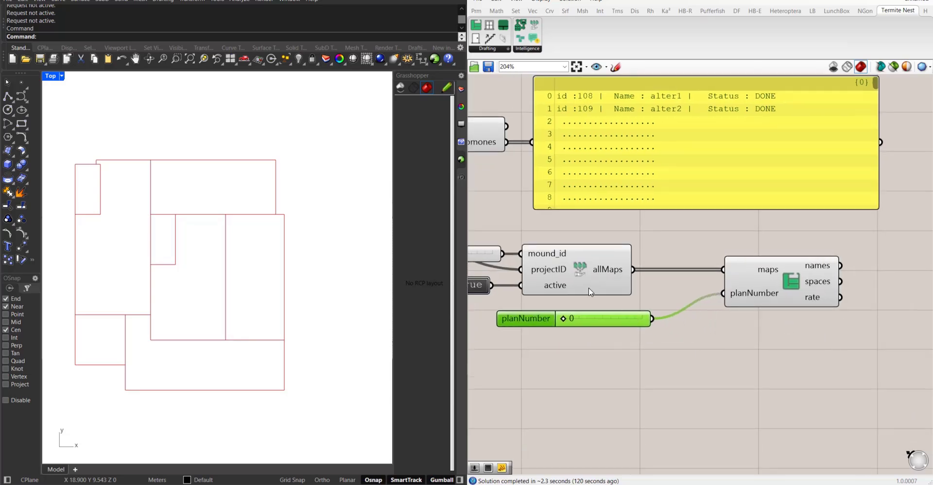
click(833, 330)
right_drag(833, 330, 778, 309)
- Inspect the names output of the layout component and add a Text Tag 3D component beside it
mouse_move(757, 250)
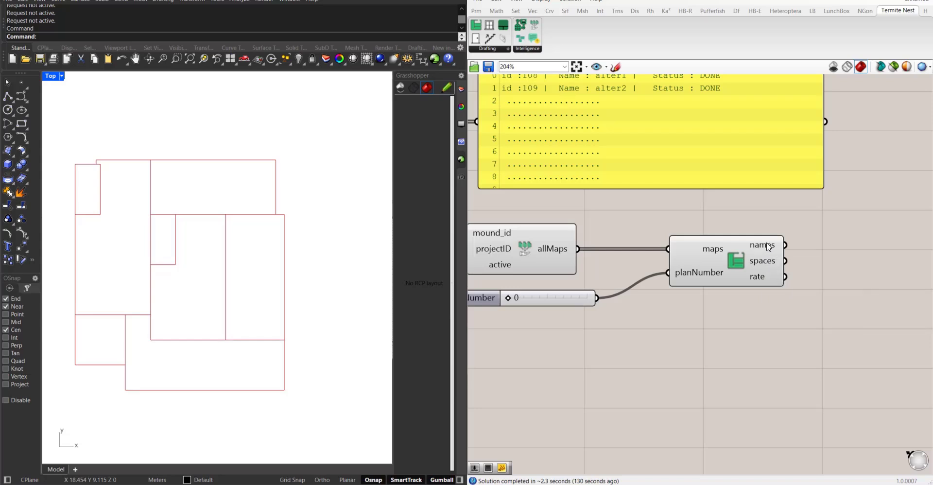
right_drag(848, 296, 786, 314)
double_click(786, 311)
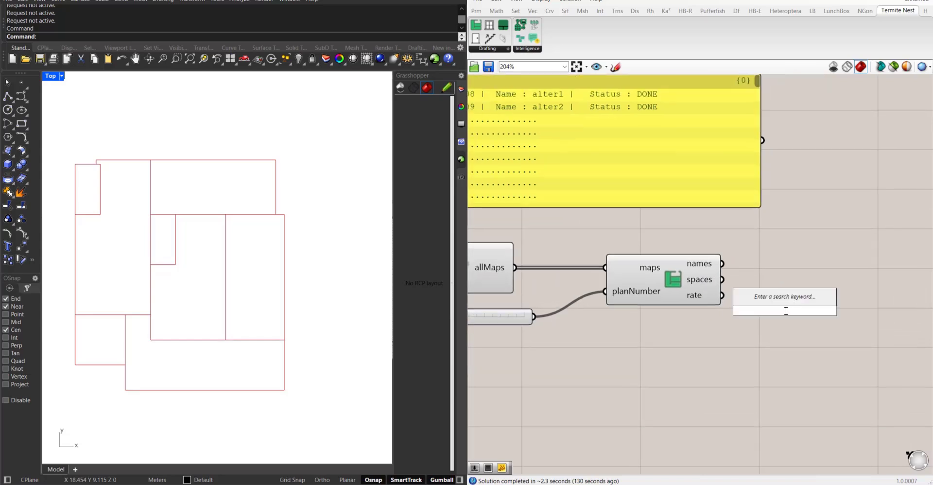
text(text tag 3d)
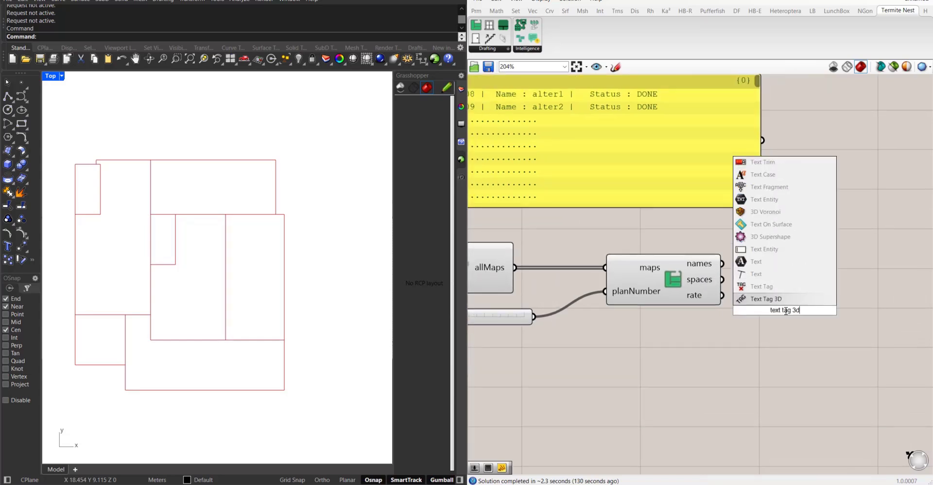
key(Return)
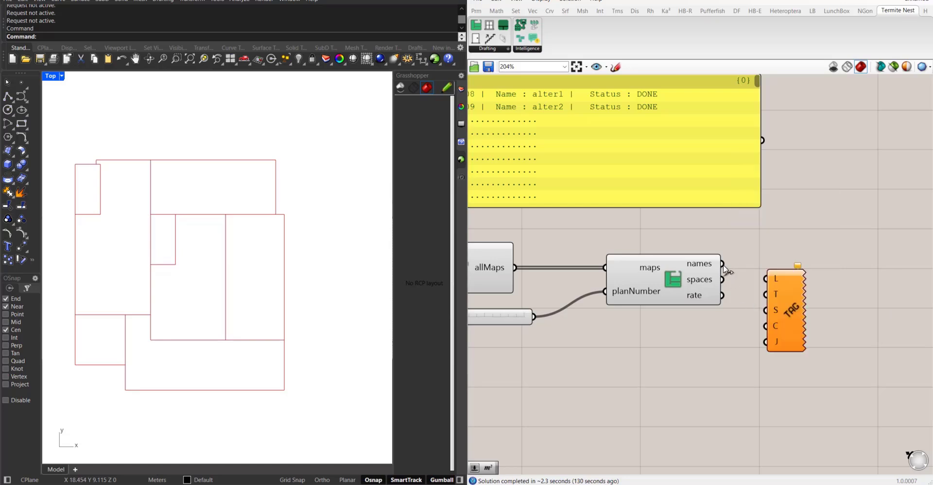
- Add an Area component fed by the layout's spaces, and connect its centroids to the text tag's location and the names to its text
mouse_move(723, 263)
mouse_down()
mouse_move(751, 306)
mouse_move(750, 264)
mouse_move(729, 250)
mouse_up()
double_click(728, 250)
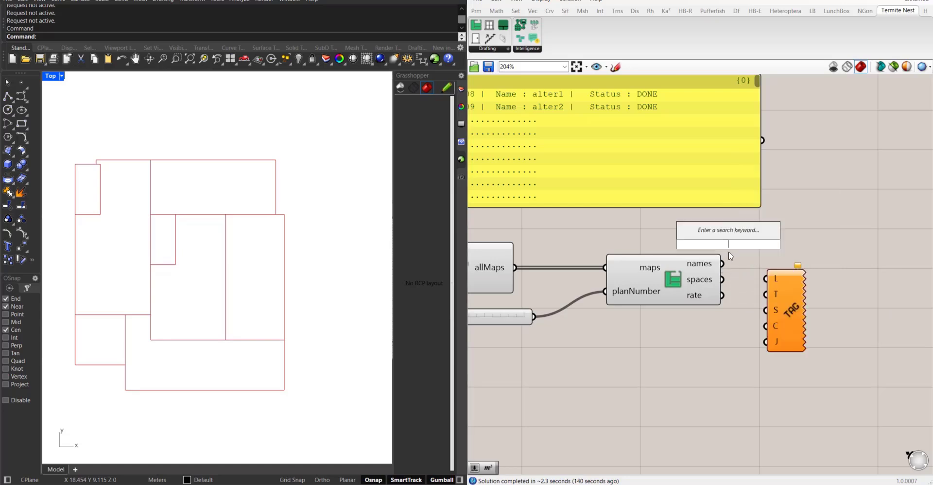
text(area)
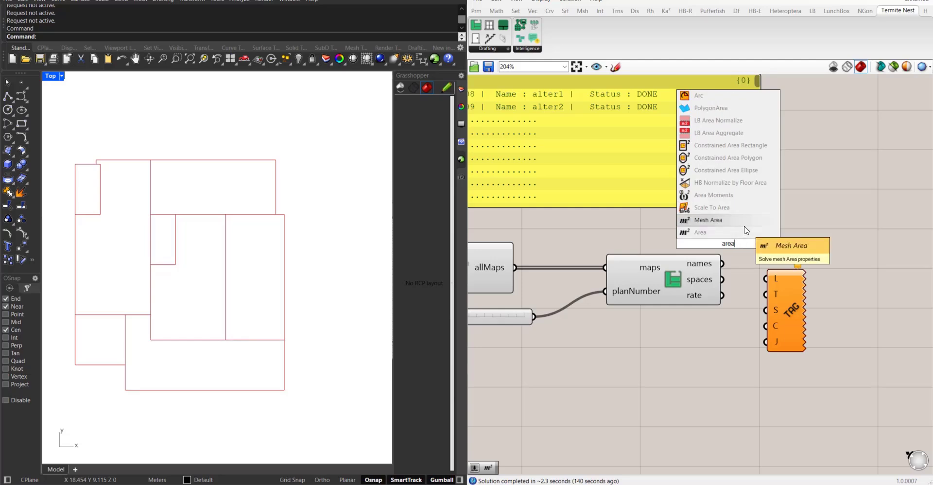
key(Return)
drag(722, 279, 810, 248)
click(730, 244)
drag(722, 263, 857, 271)
- Add a 0.2 number slider above the Area component and connect it to the text tag's size input
double_click(827, 340)
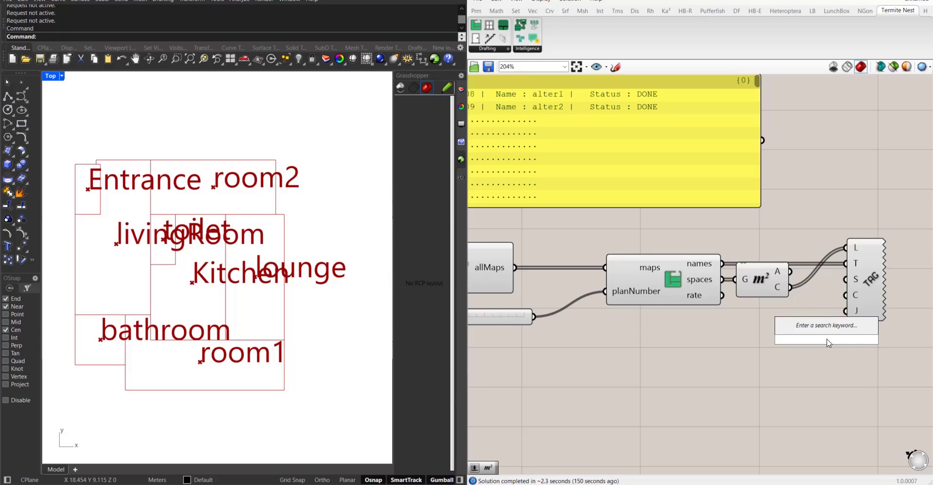
text(0.2)
key(Return)
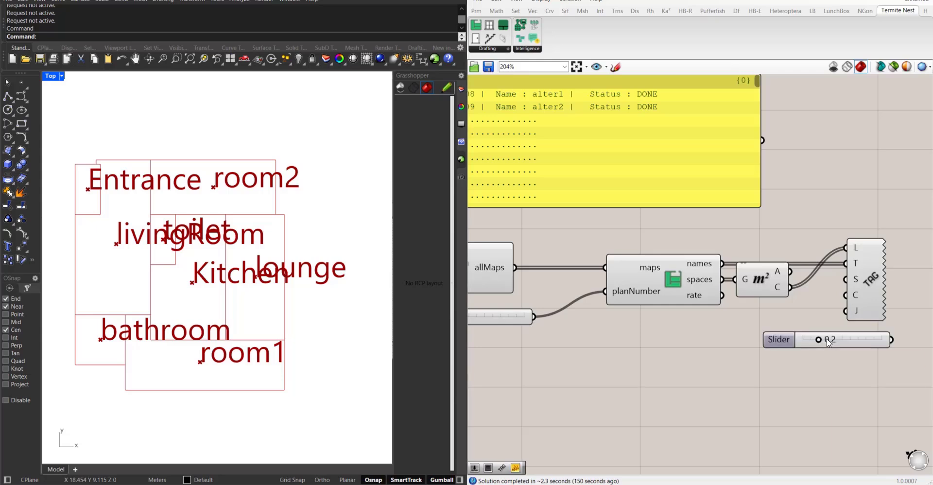
drag(845, 279, 791, 239)
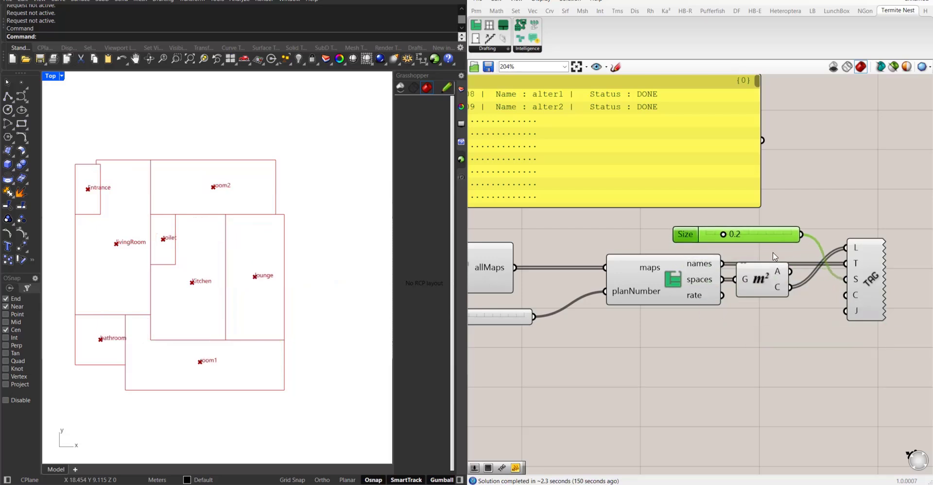
- Turn off the Area component's preview to hide the centroid markers and shift it slightly away from the layout component
click(769, 275)
right_click(816, 175)
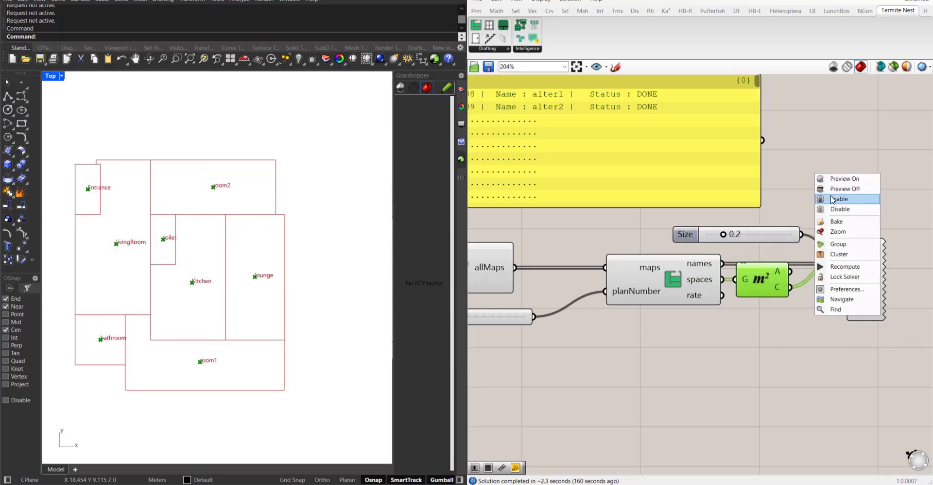
click(835, 190)
drag(775, 276, 787, 276)
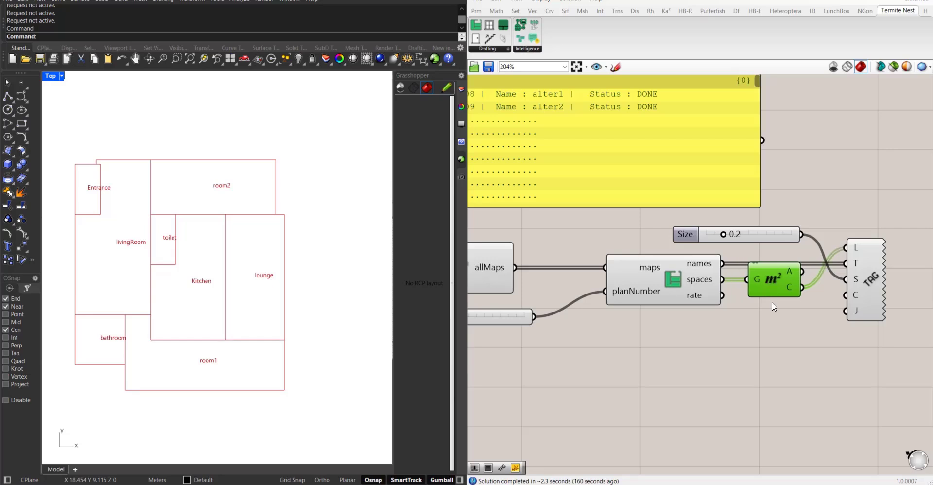
right_drag(89, 249, 99, 243)
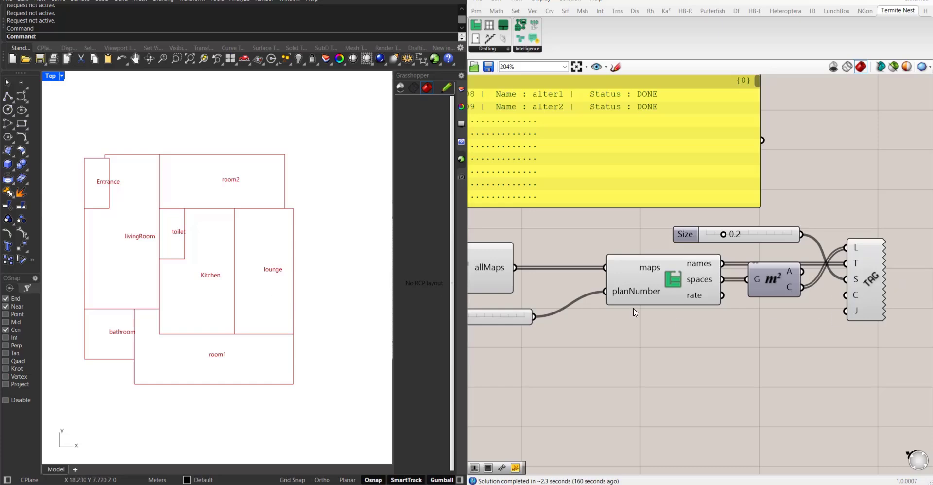
- Move the mound_pheromones component together with its yellow results panel farther right, above the layout component
scroll(729, 298, down, 3)
right_drag(729, 298, 813, 290)
scroll(813, 290, down, 1)
right_drag(801, 329, 792, 298)
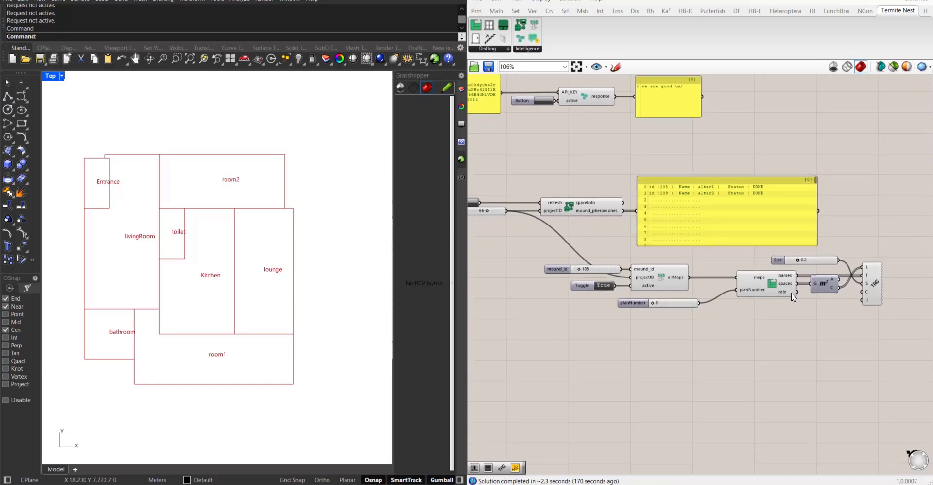
scroll(753, 238, up, 2)
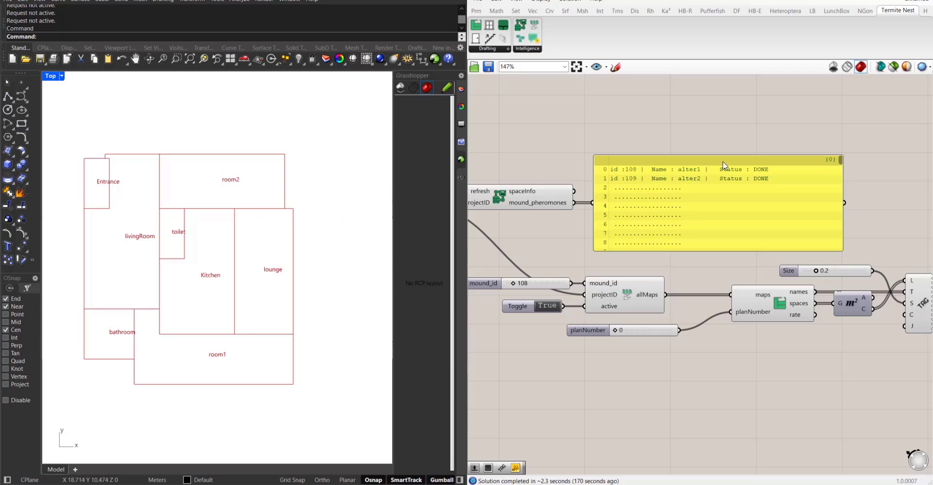
right_drag(725, 167, 872, 175)
scroll(778, 146, down, 1)
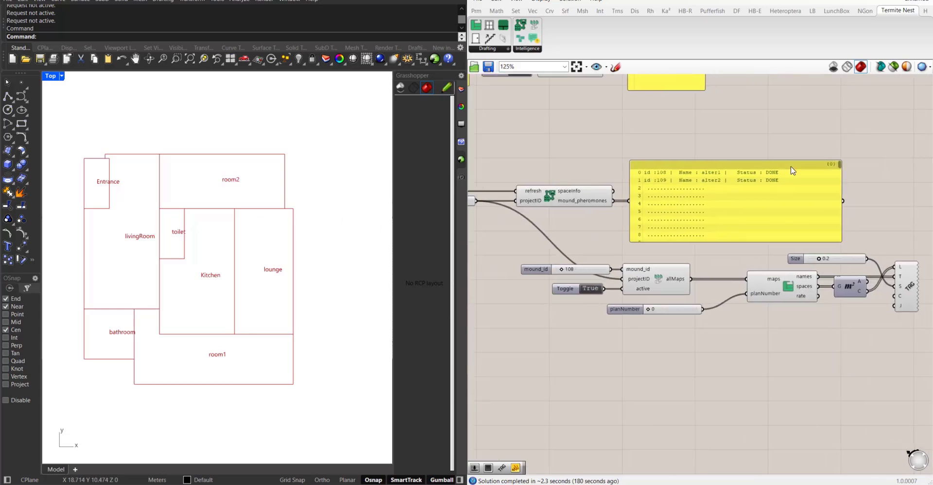
drag(803, 142, 666, 197)
click(646, 229)
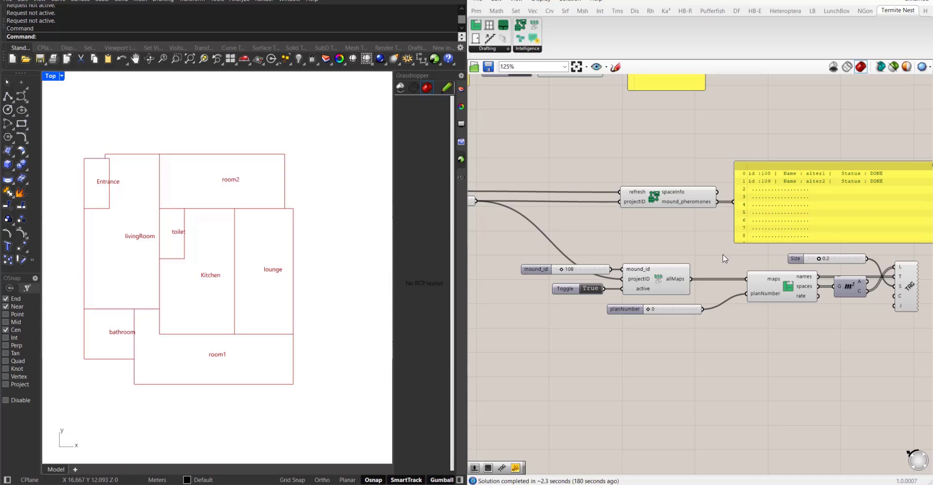
- Review the labelled floor plan in Rhino alongside the component chain from the mound list to the text tag
scroll(758, 253, up, 2)
scroll(760, 246, up, 3)
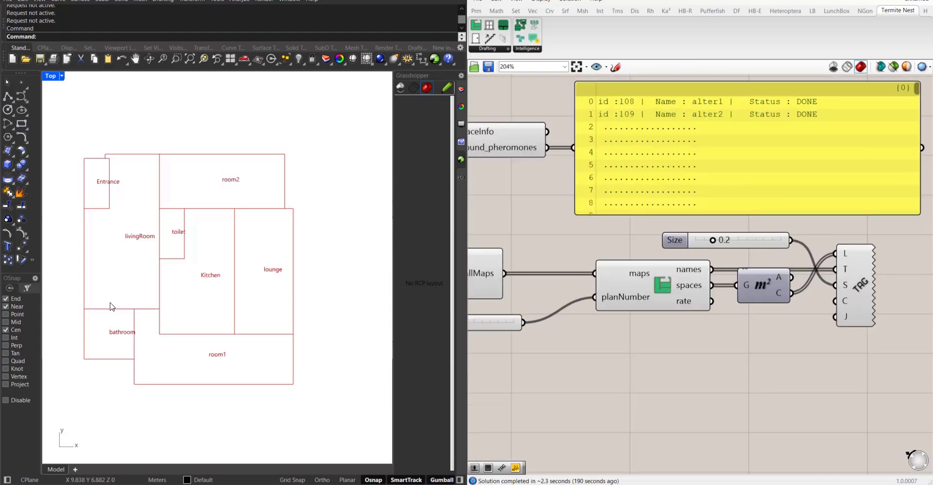
scroll(721, 277, down, 5)
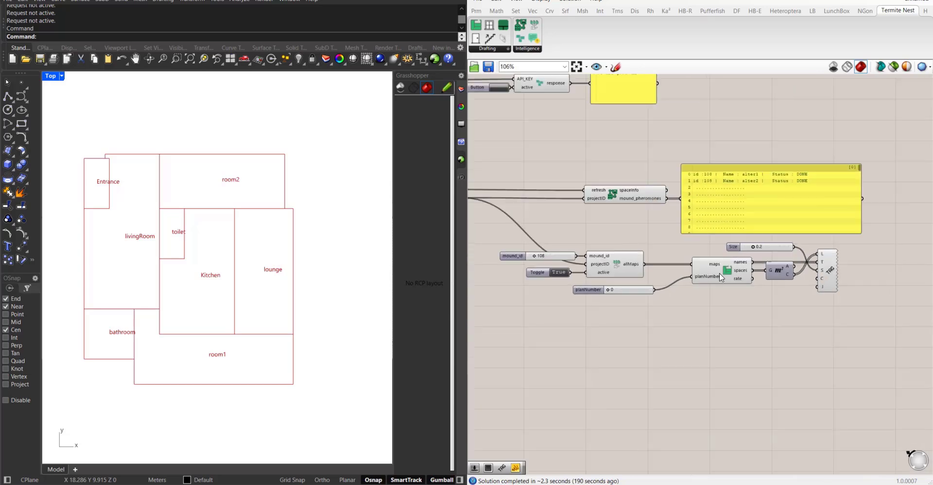
right_drag(581, 155, 624, 193)
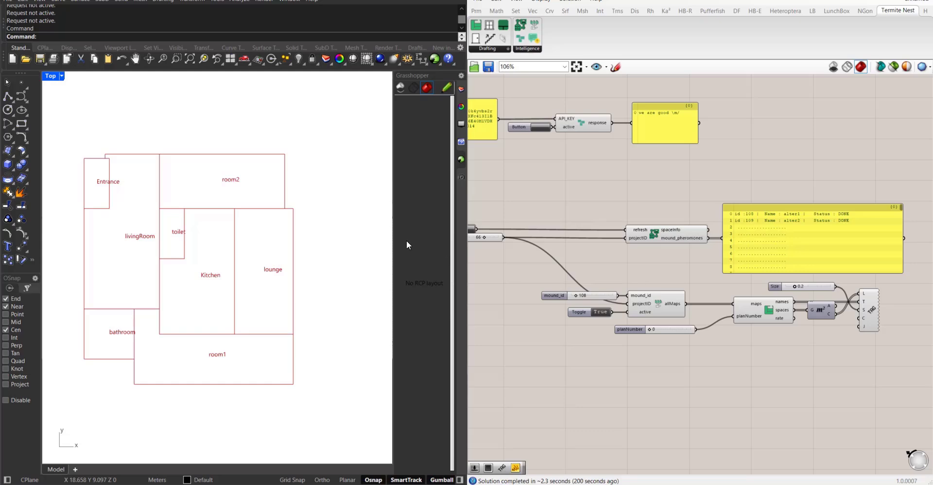
right_drag(747, 348, 649, 294)
scroll(727, 250, up, 5)
right_drag(836, 362, 823, 310)
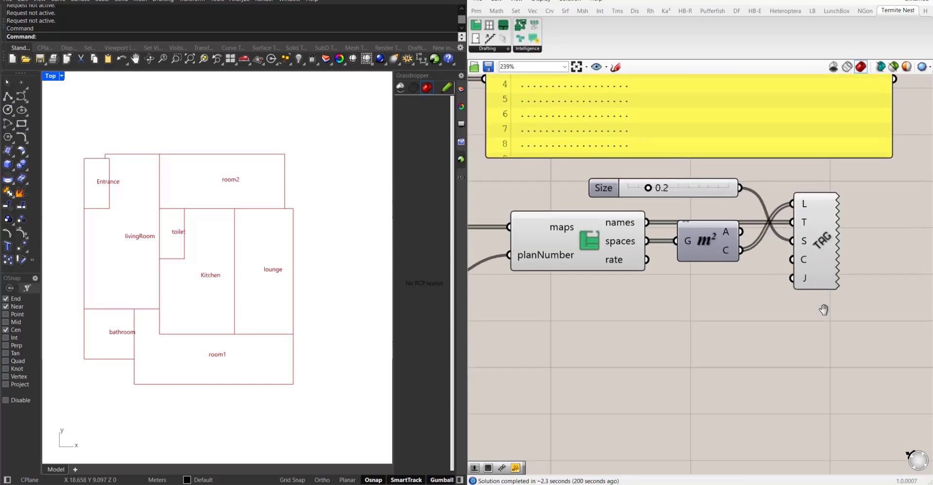
scroll(782, 277, down, 2)
- Highlight the layout component's geometry in the Rhino plan, deselect it and inspect its rate output
drag(623, 268, 622, 267)
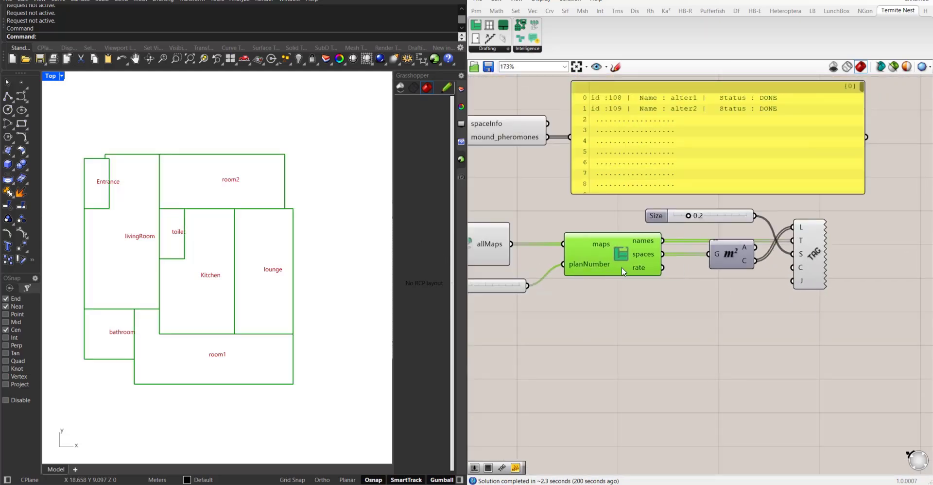
right_drag(331, 268, 356, 266)
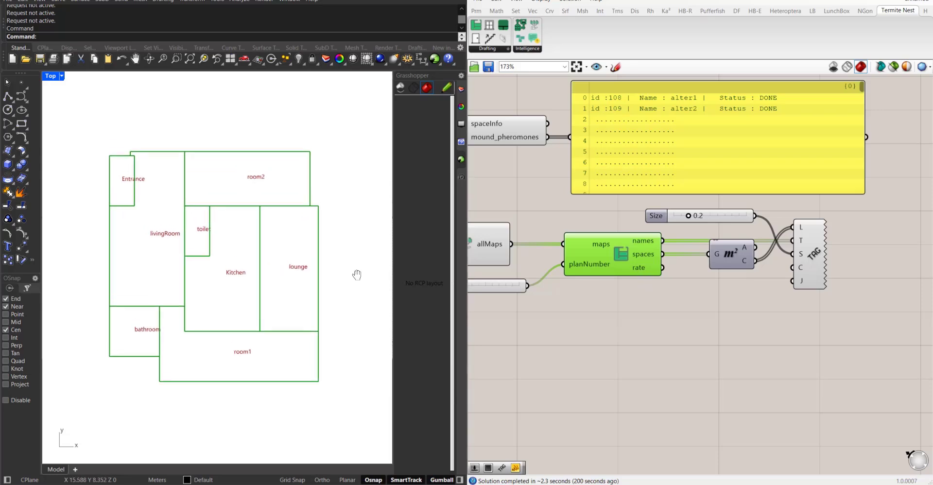
click(583, 361)
right_drag(657, 292, 610, 287)
scroll(599, 264, up, 2)
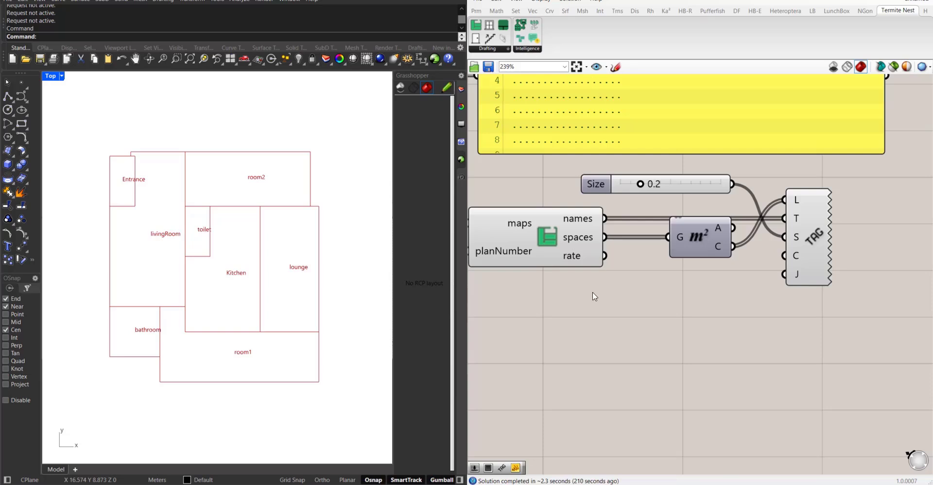
mouse_move(582, 261)
scroll(627, 287, down, 3)
right_drag(627, 287, 686, 311)
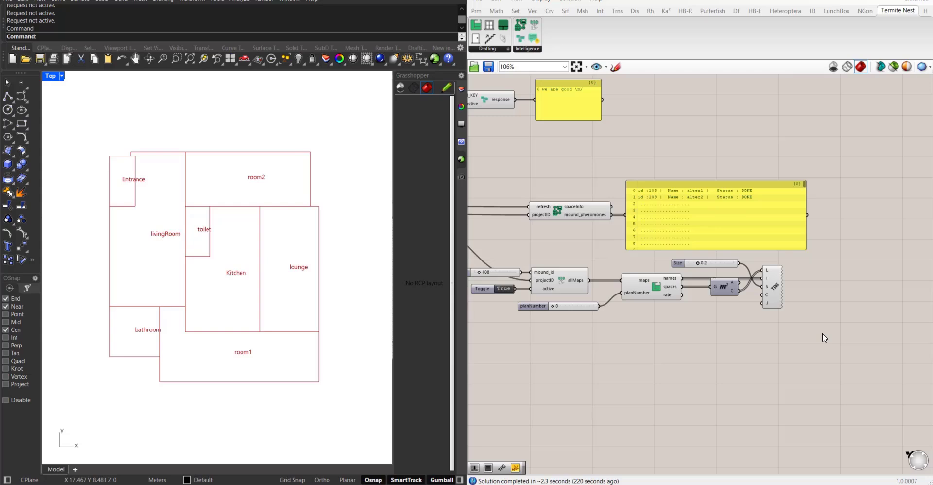
- Move the Text Tag 3D component slightly farther from the Area component and deselect it
drag(771, 290, 780, 287)
click(742, 327)
right_drag(743, 323, 754, 298)
scroll(614, 261, up, 2)
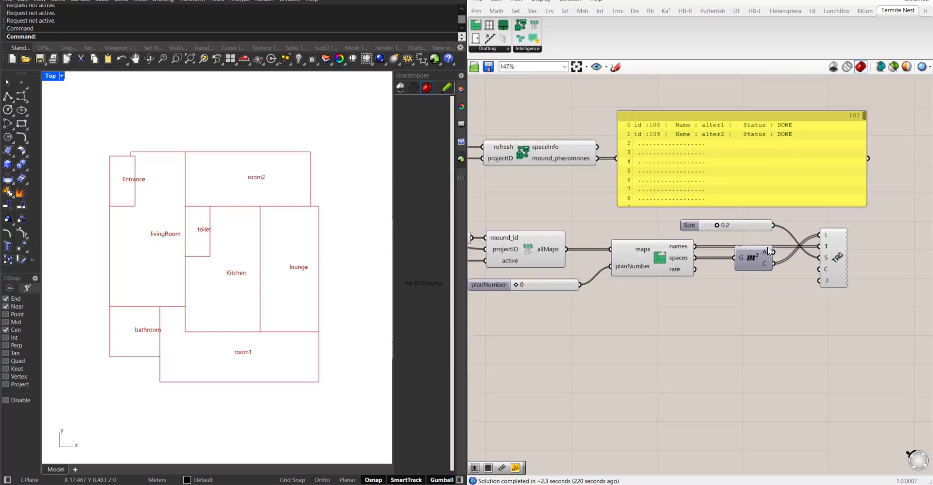